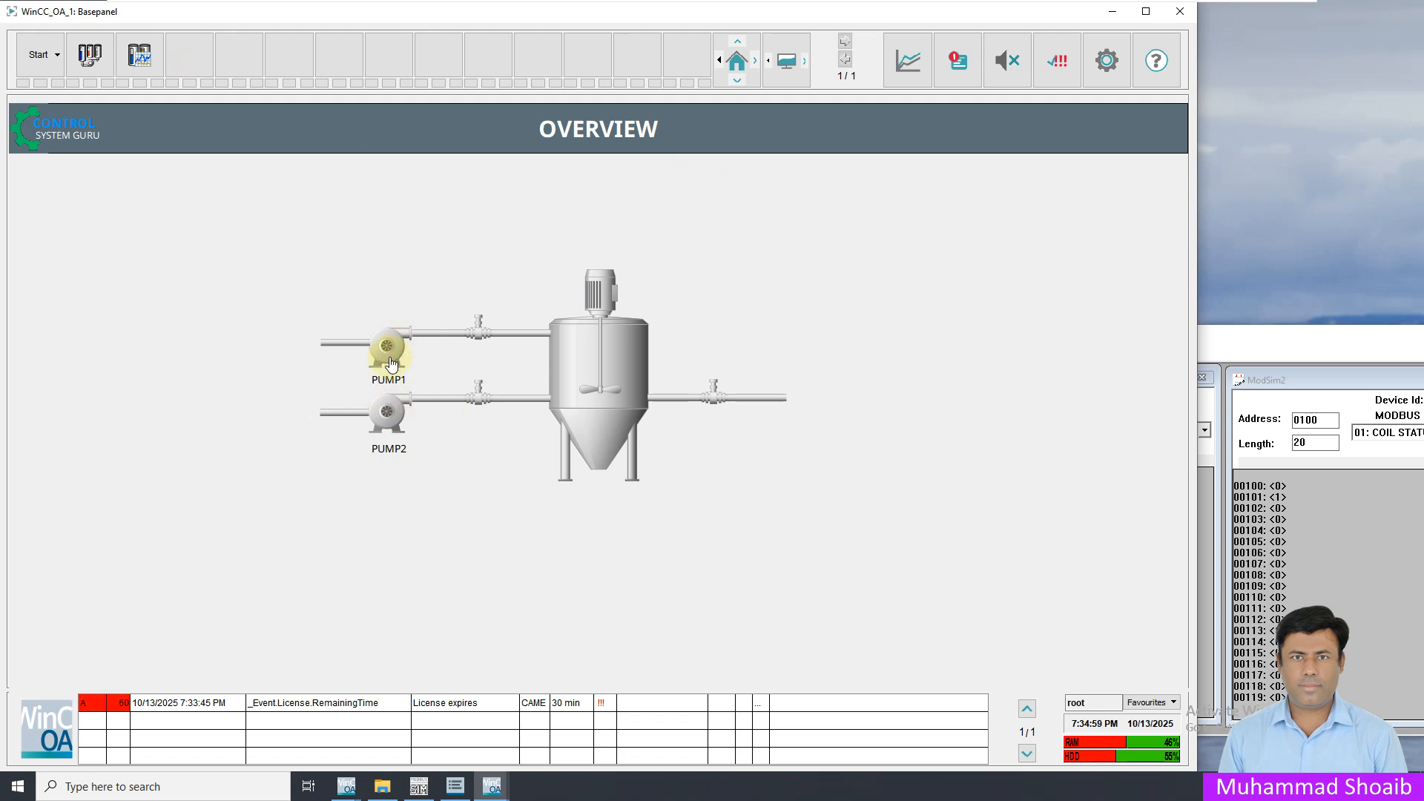
In ModSim32, switch coil 103 on and back off to test the PUMP1 running indication
double_click(1278, 520)
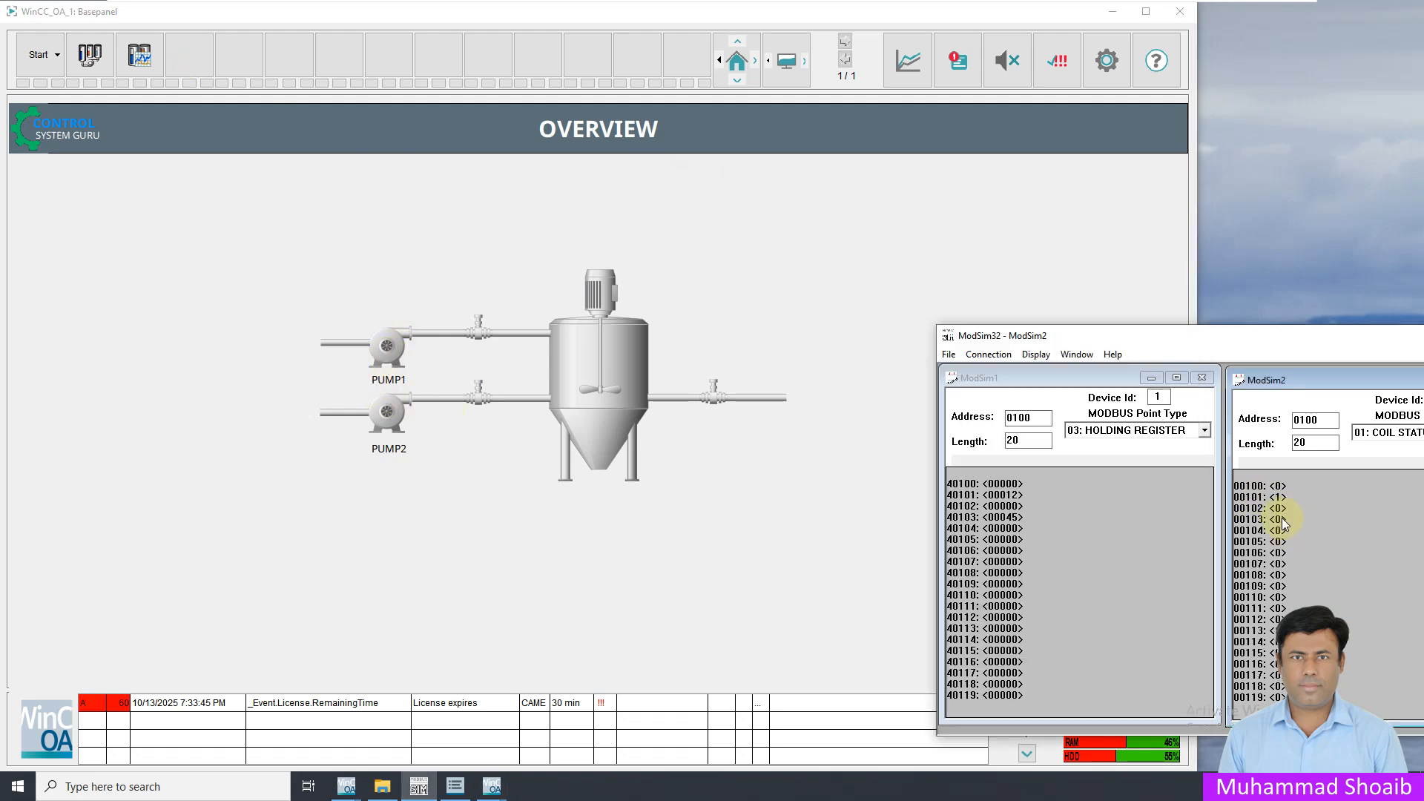
click(1259, 535)
click(1214, 564)
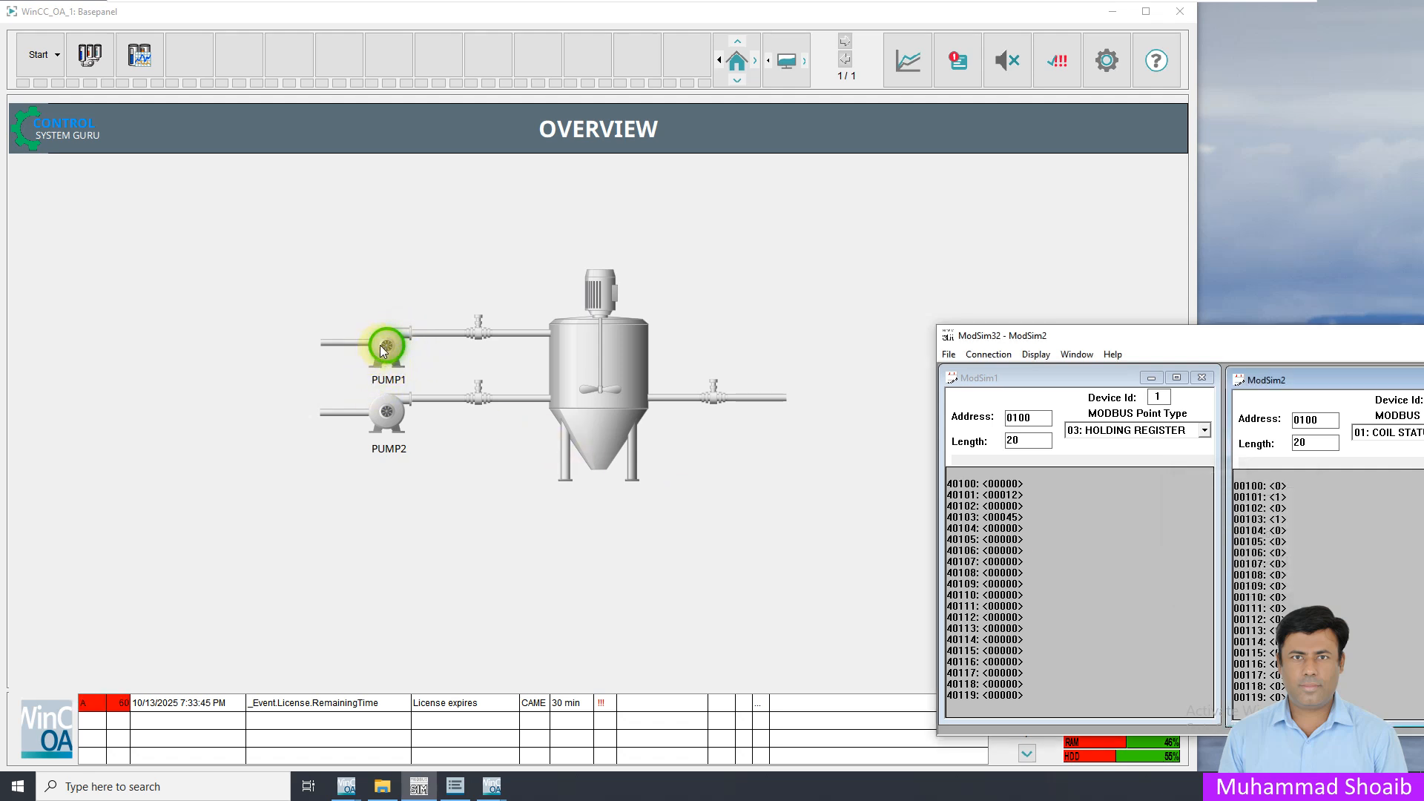
double_click(1275, 521)
click(1225, 536)
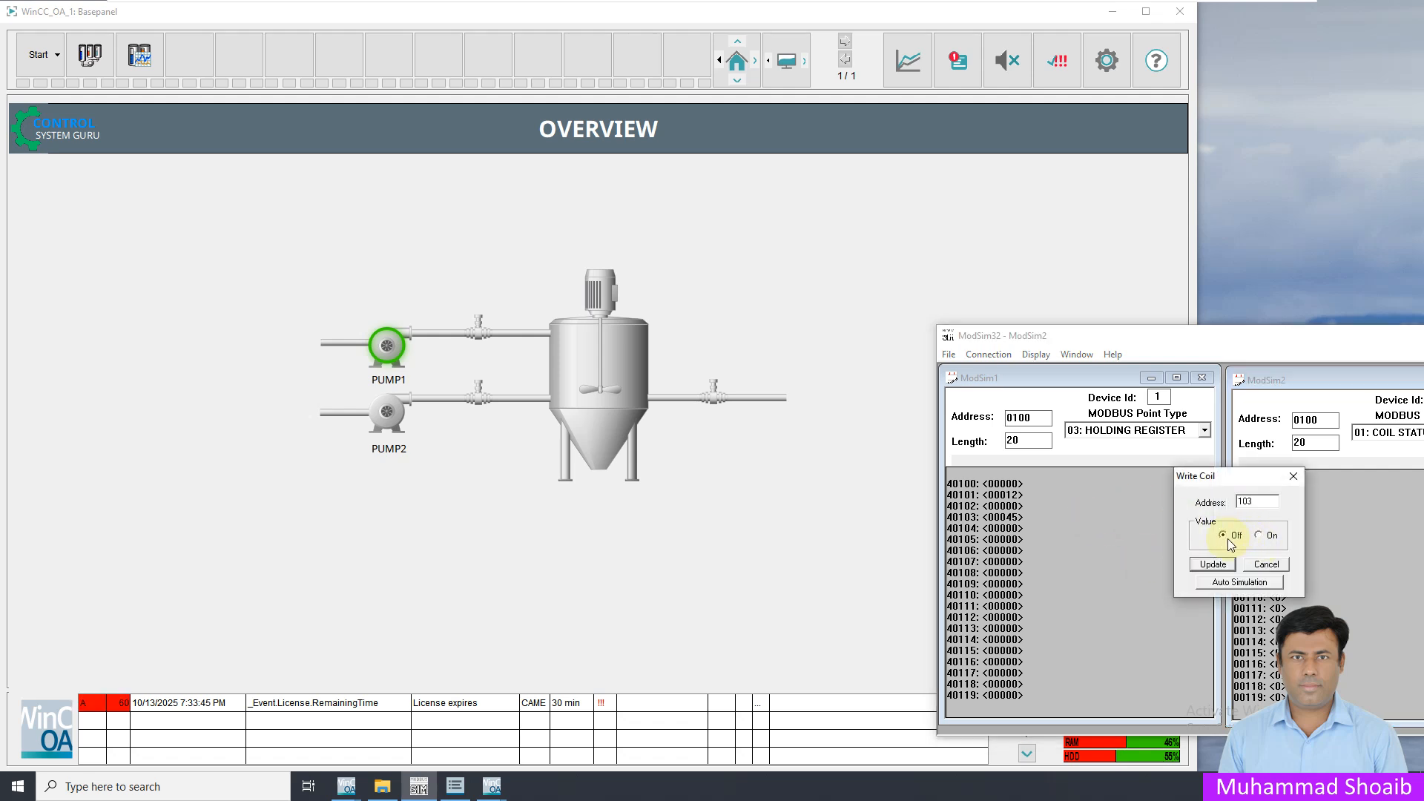
click(1215, 564)
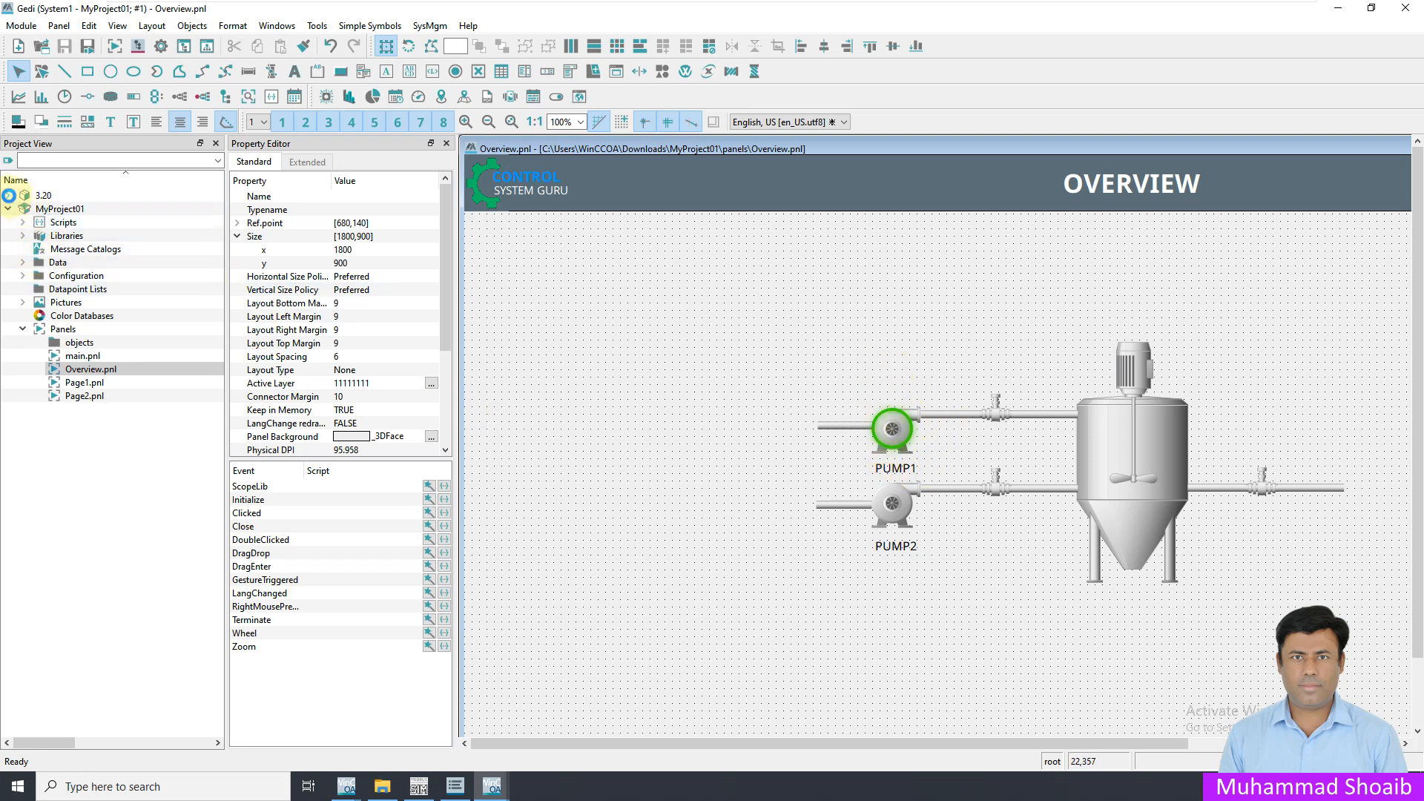
Browse the pump graphics in the IndustryGraphicLibrary under the 3.20 Pictures folder
click(9, 195)
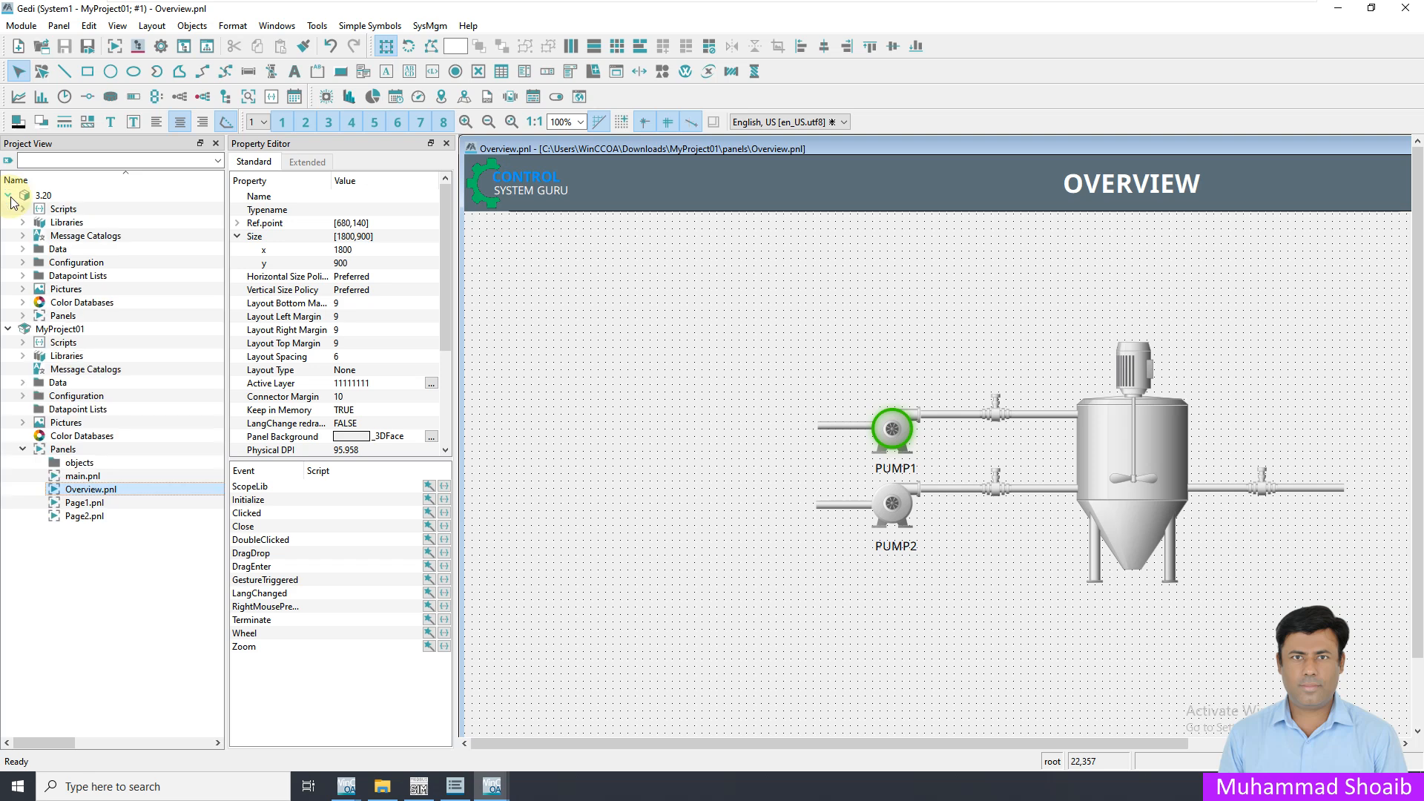
click(22, 290)
scroll(122, 573, down, 1)
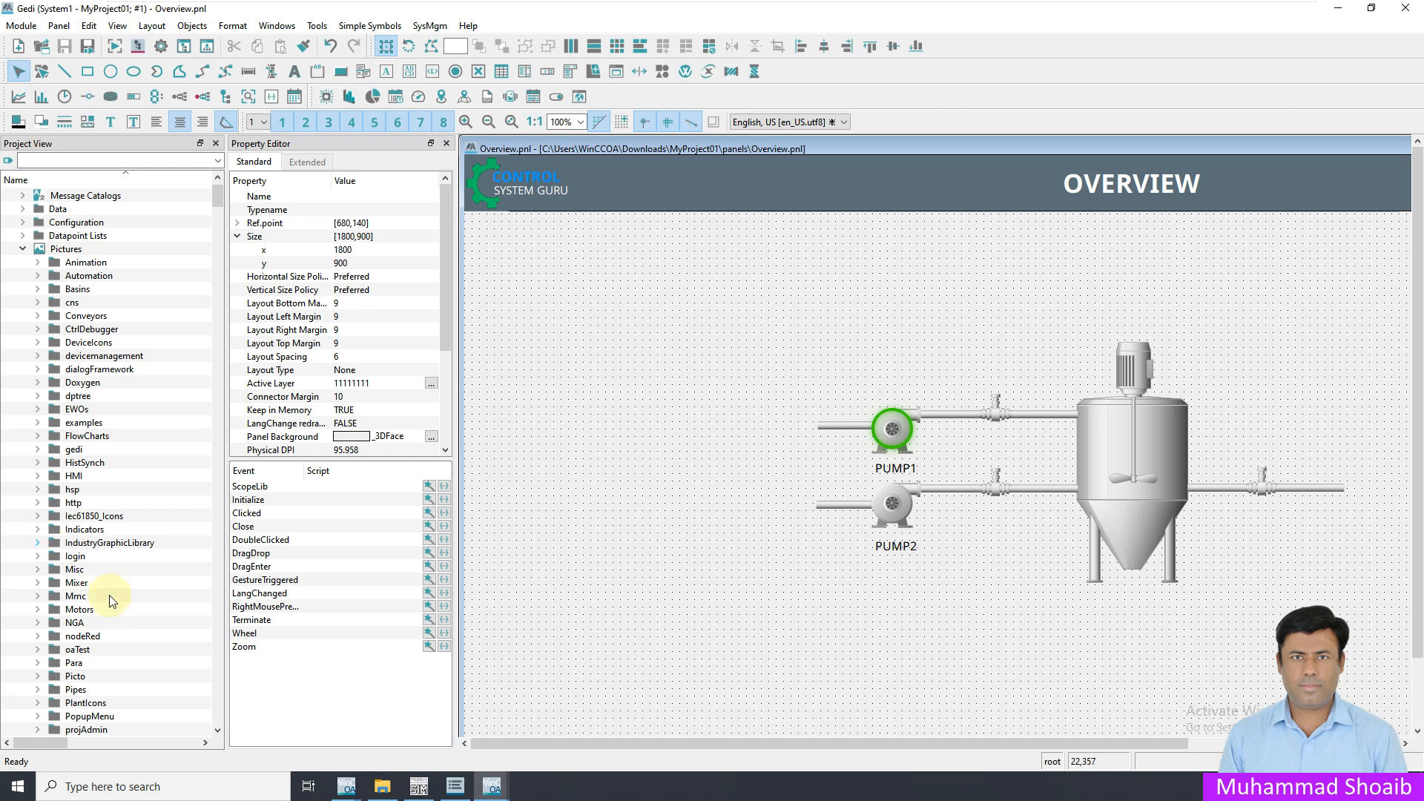
click(37, 542)
scroll(93, 618, down, 4)
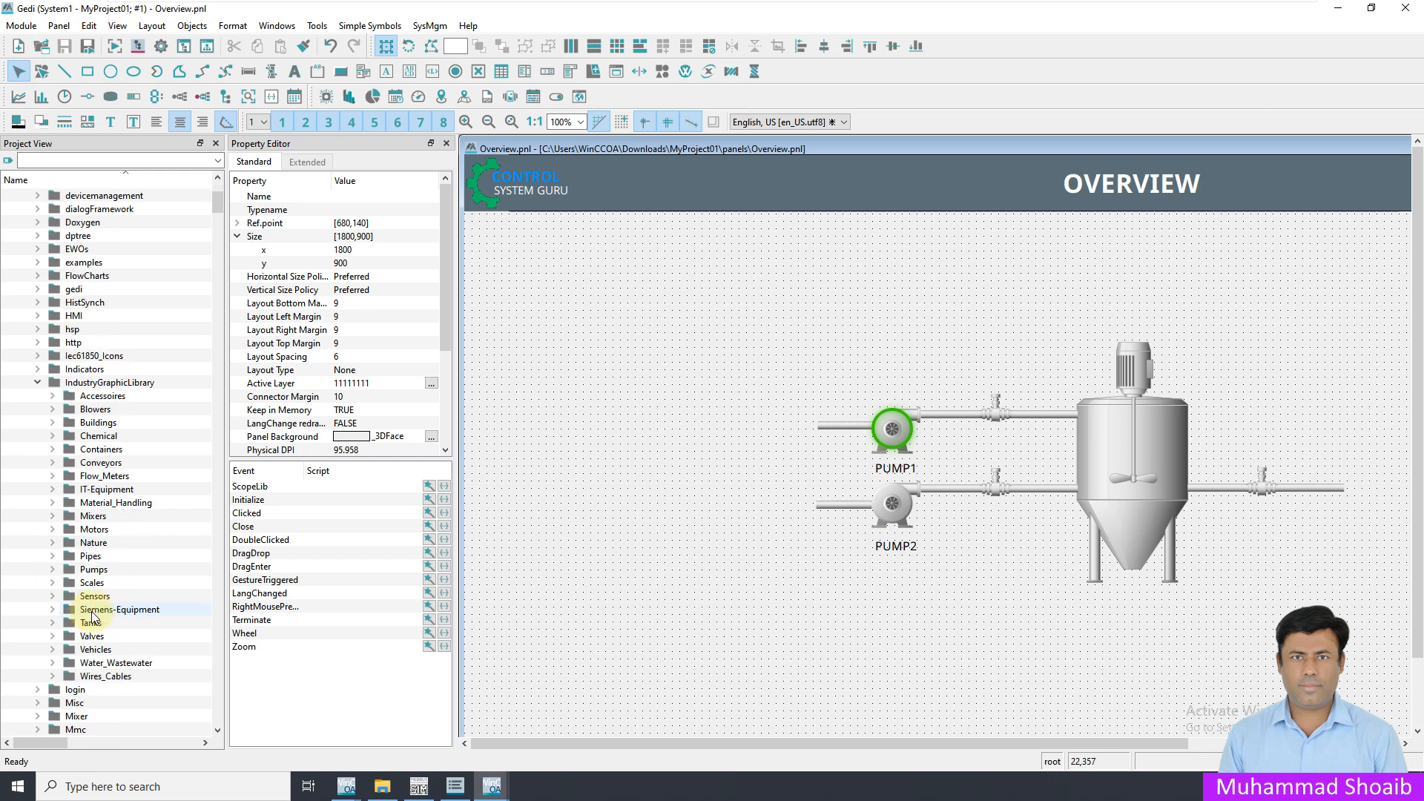
click(53, 570)
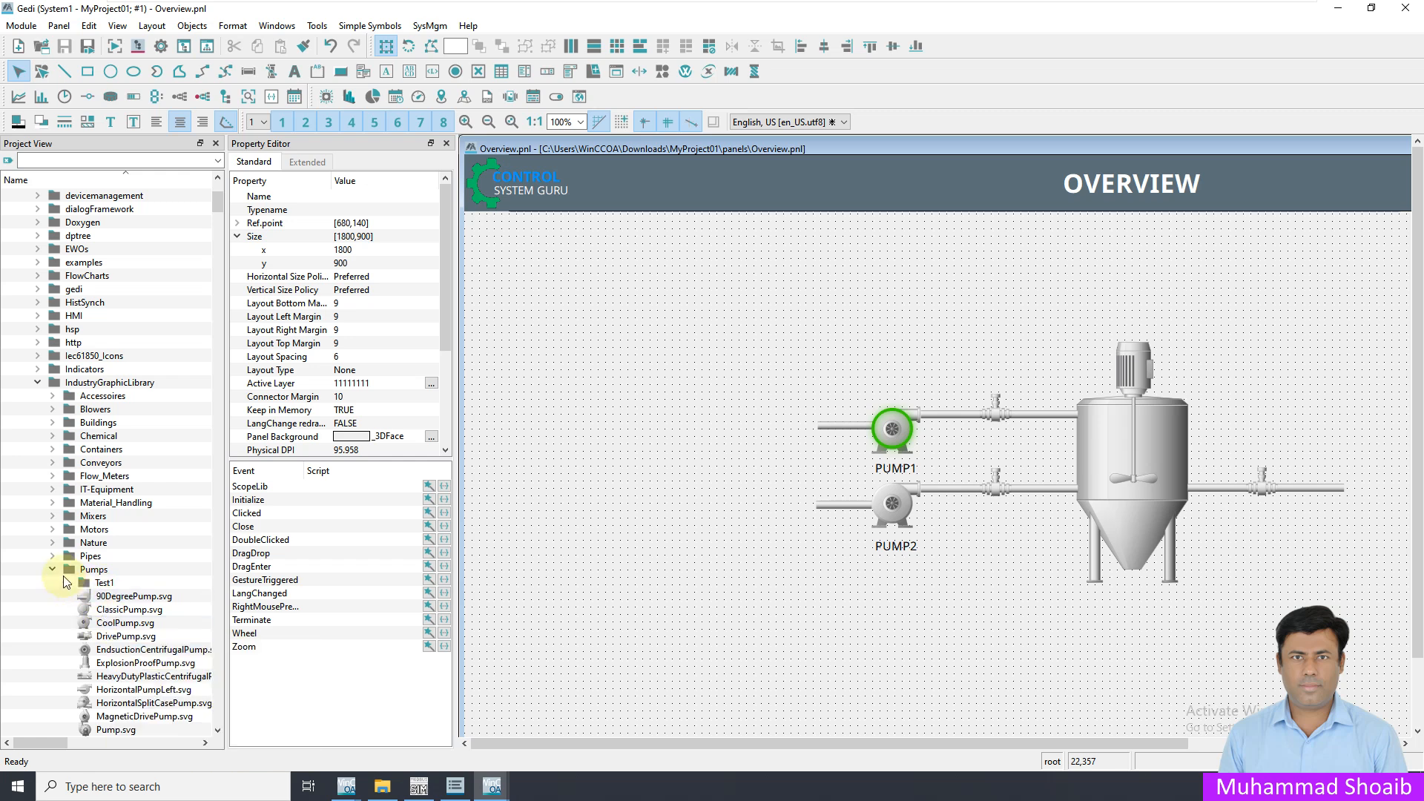
mouse_move(105, 627)
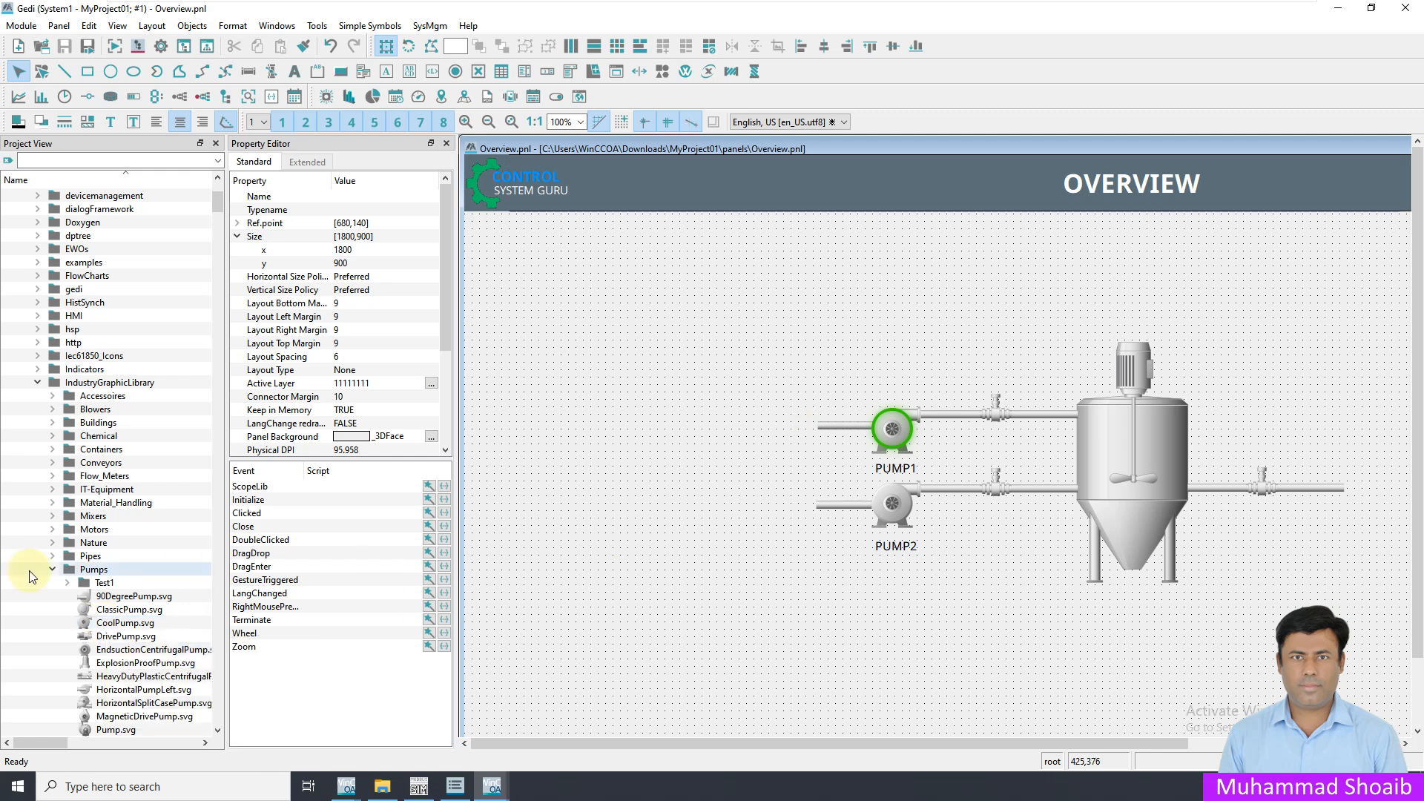
click(53, 571)
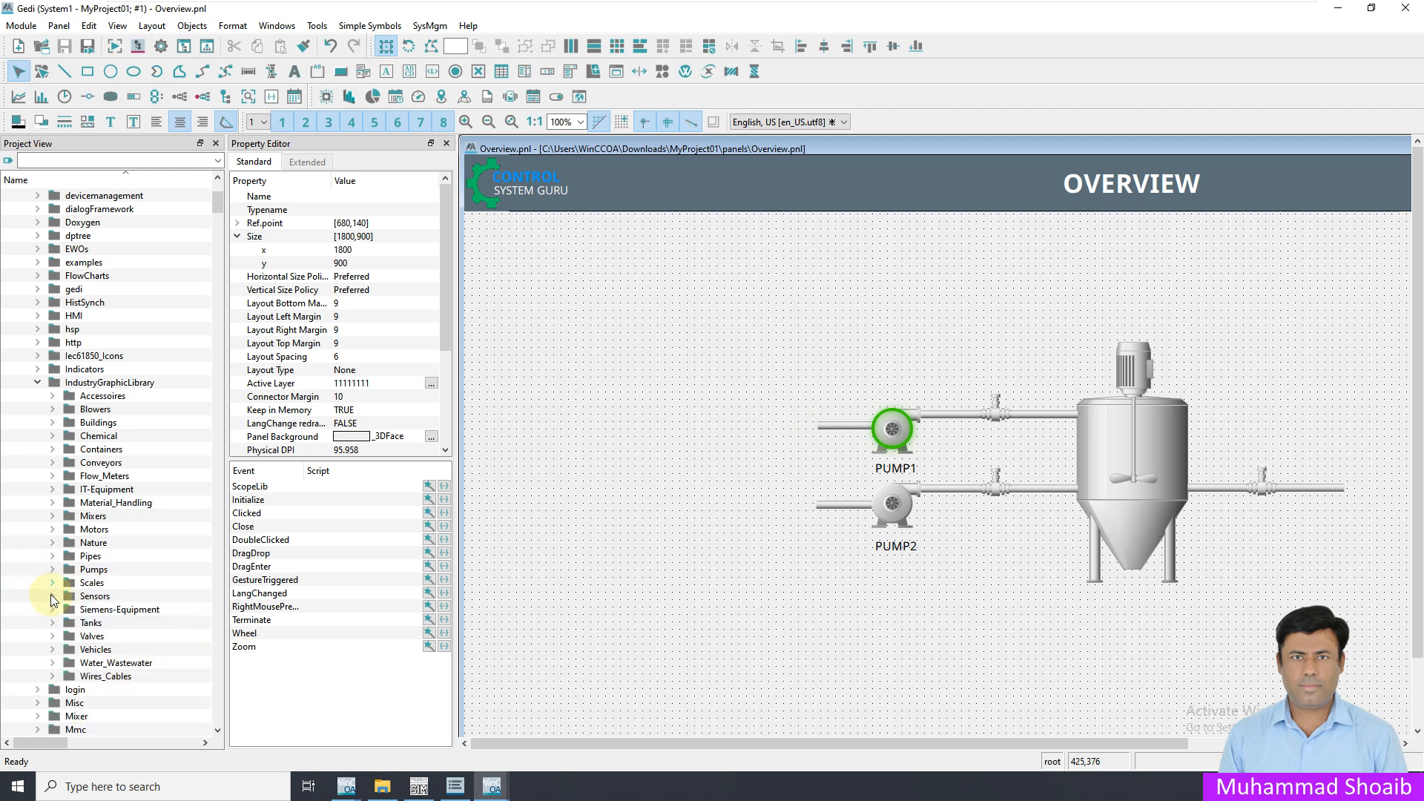
Look through the Tanks and Valves graphics in IndustryGraphicLibrary, and collapse the 3.20 tree
click(53, 623)
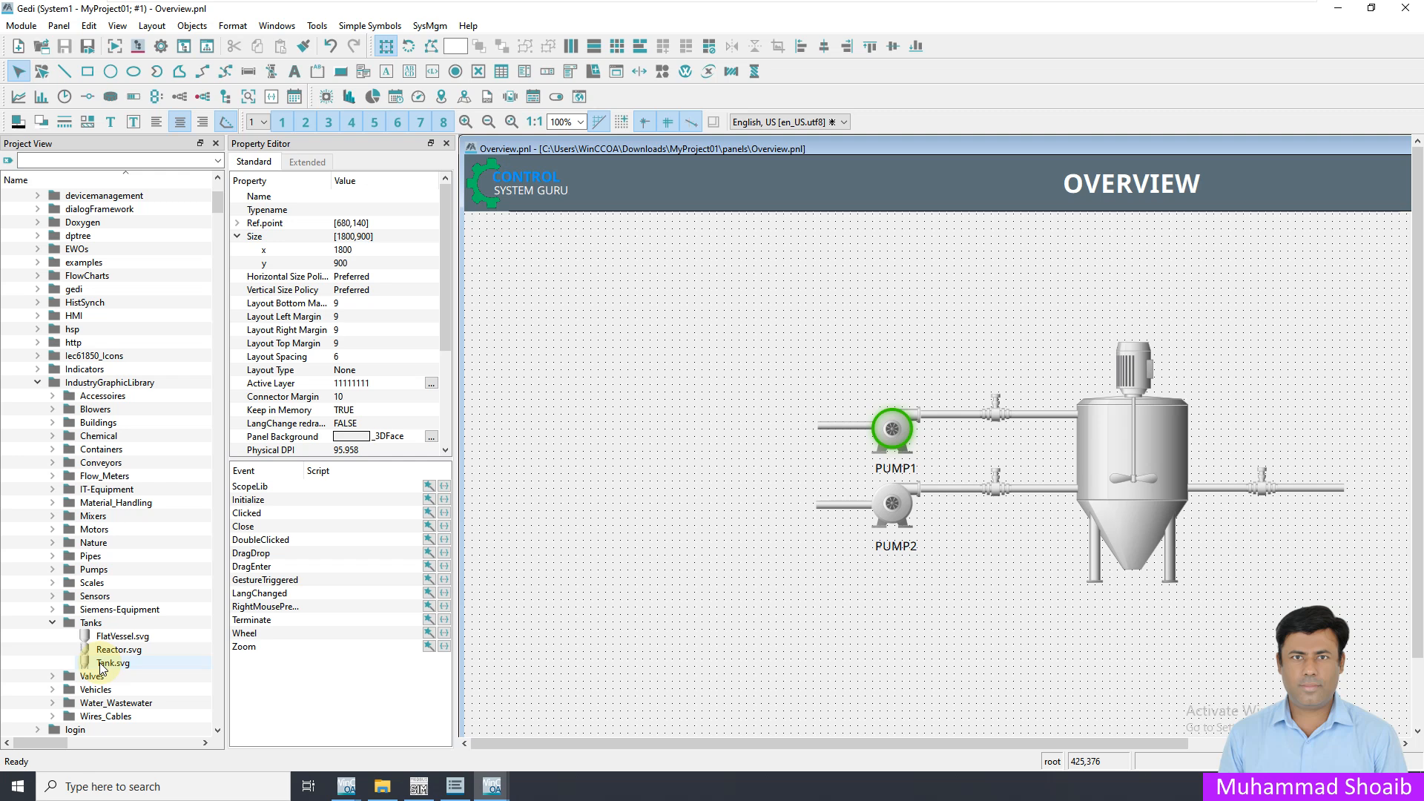
click(52, 623)
click(52, 636)
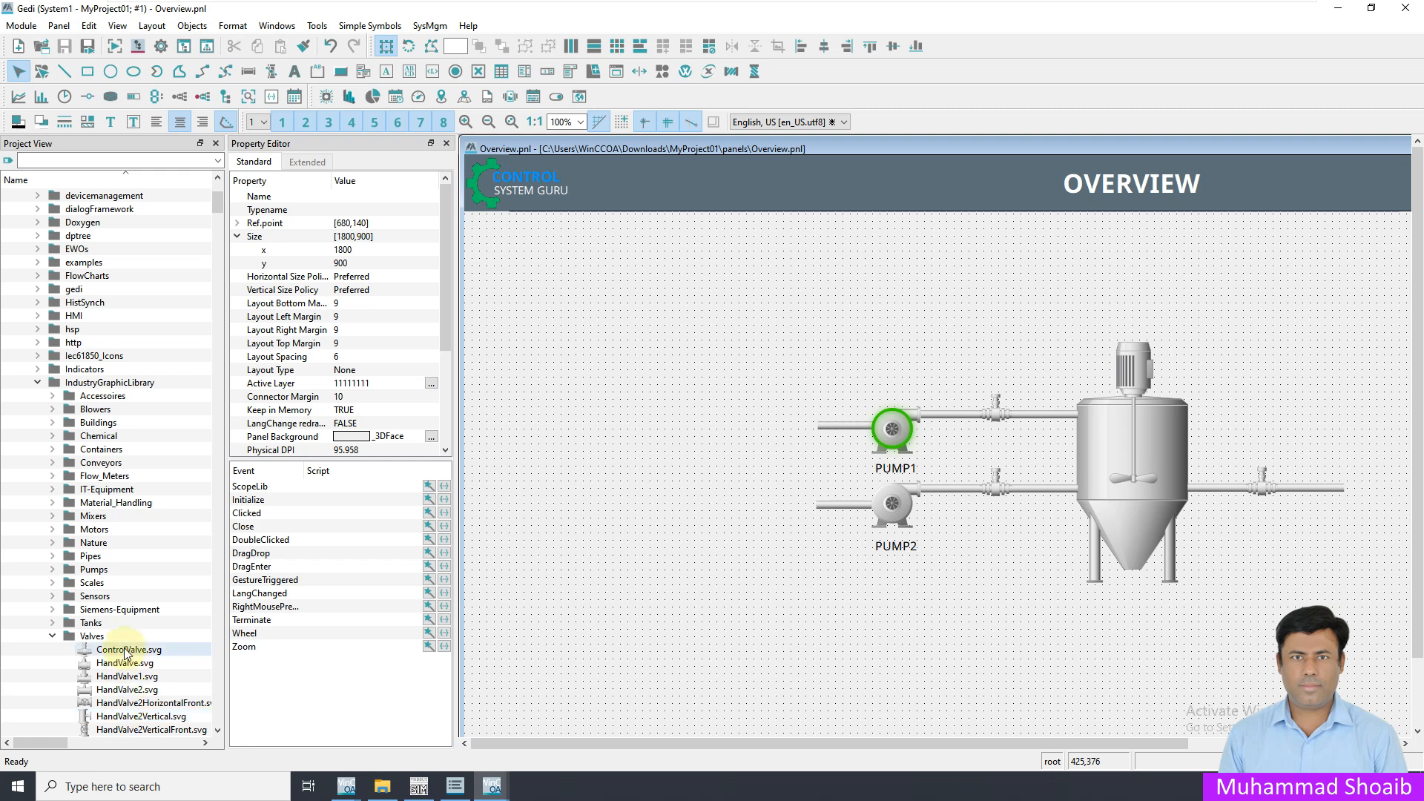
mouse_move(126, 653)
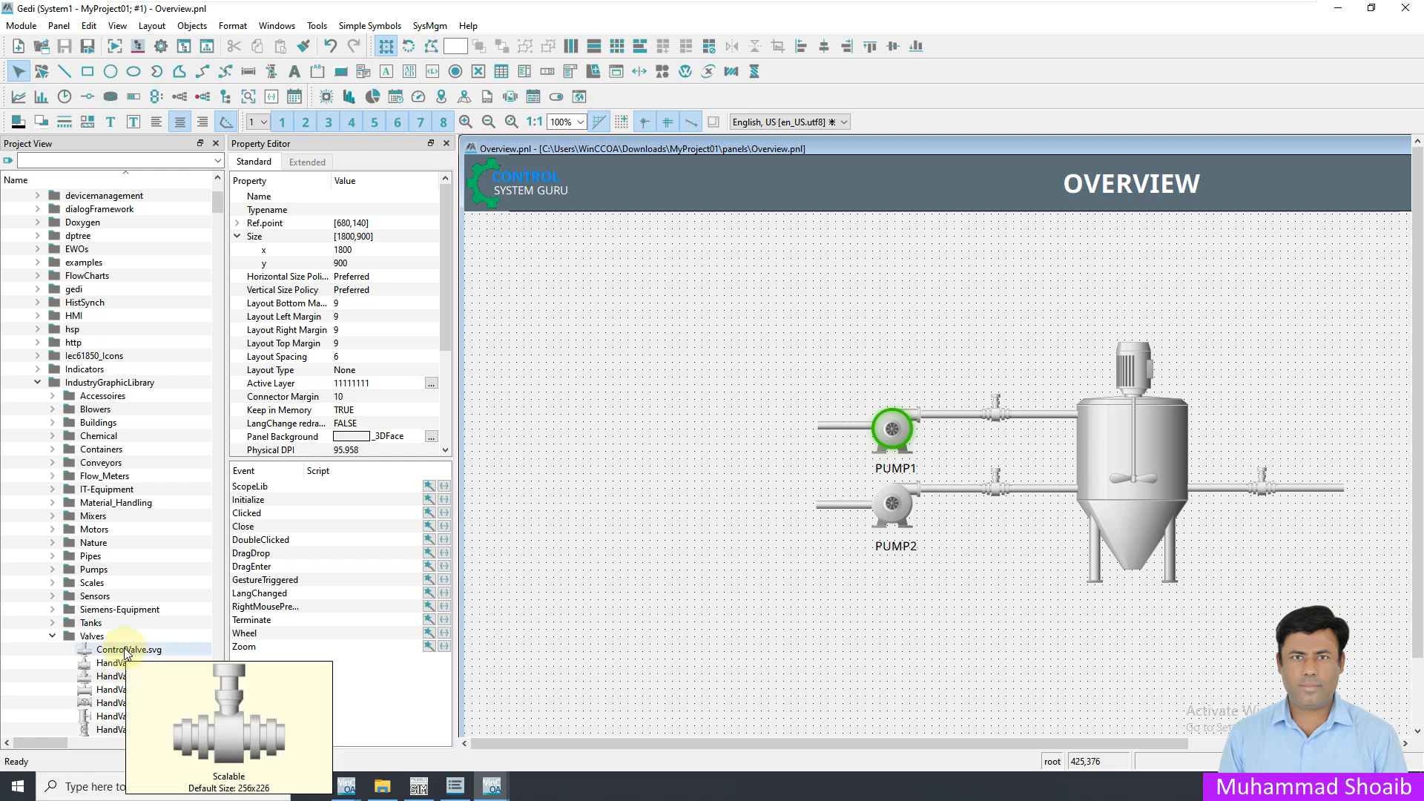
click(53, 637)
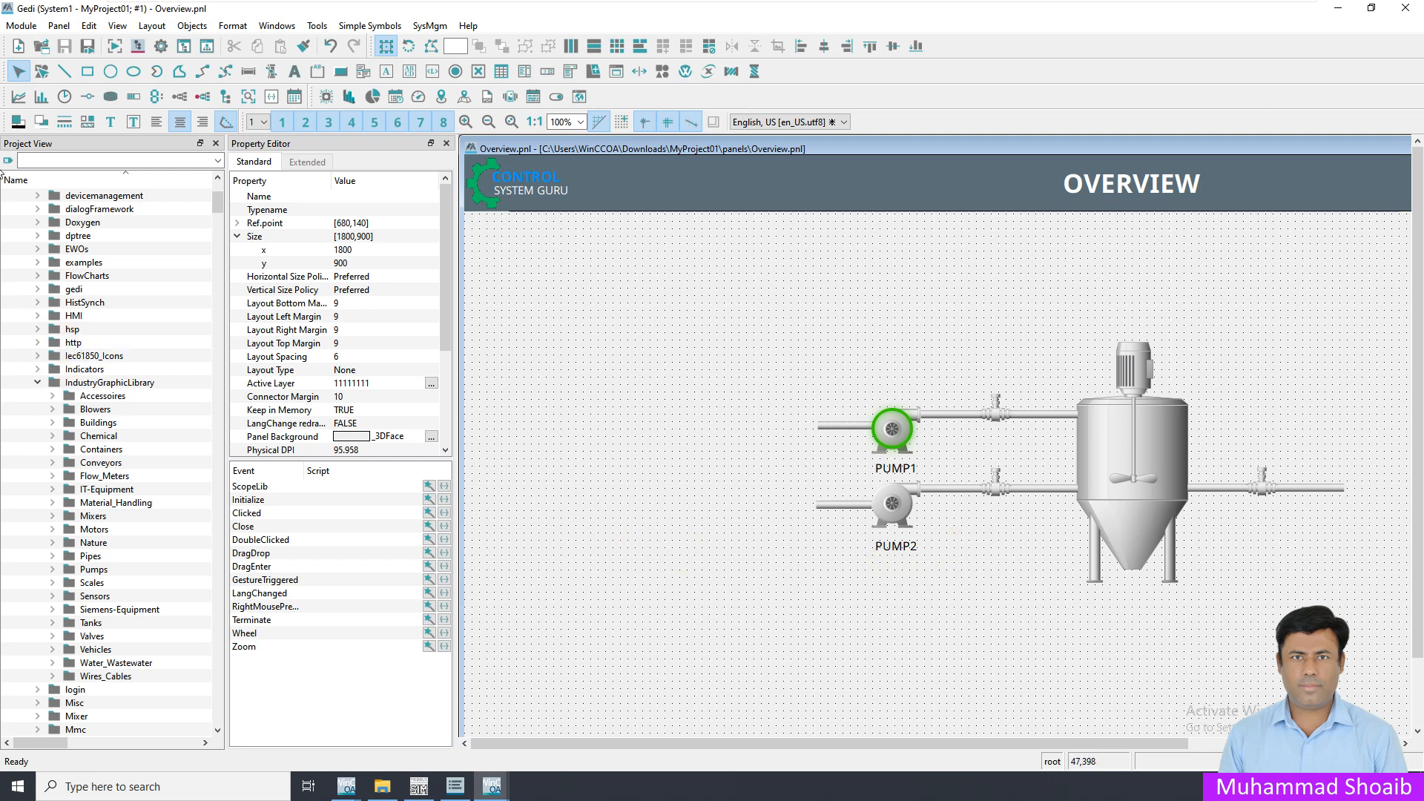
scroll(25, 198, up, 5)
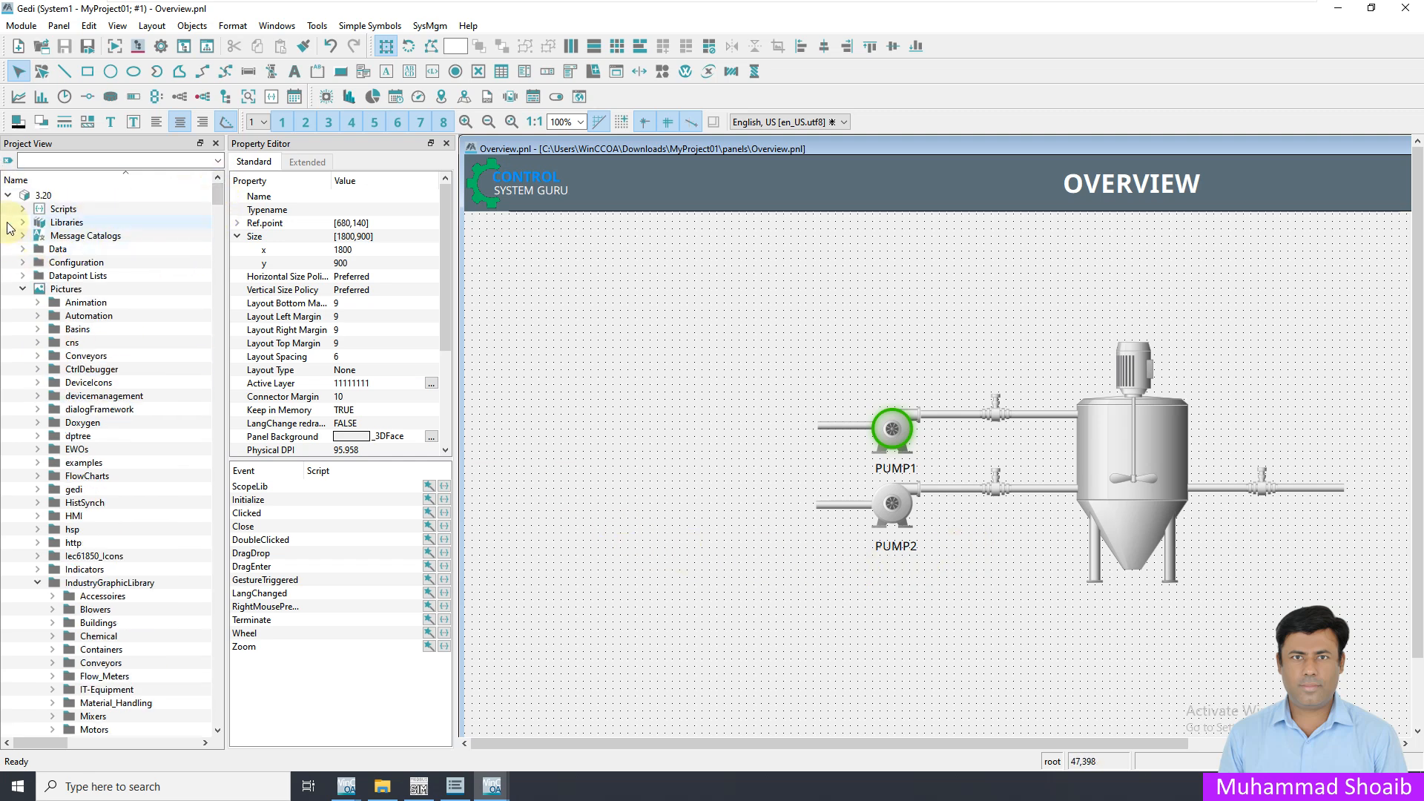
click(9, 196)
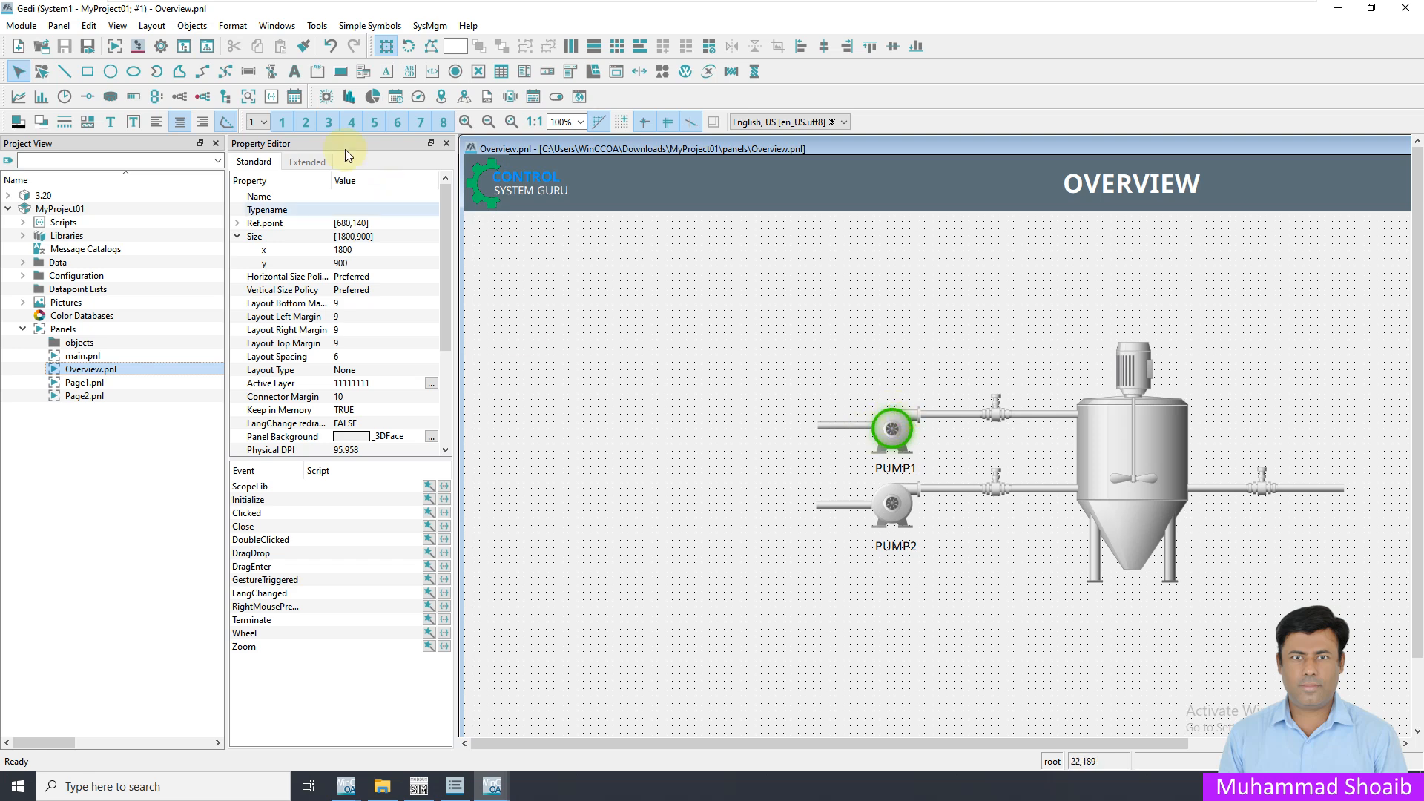
Select the ellipse around PUMP1 and examine its color, size and shadow properties
click(884, 412)
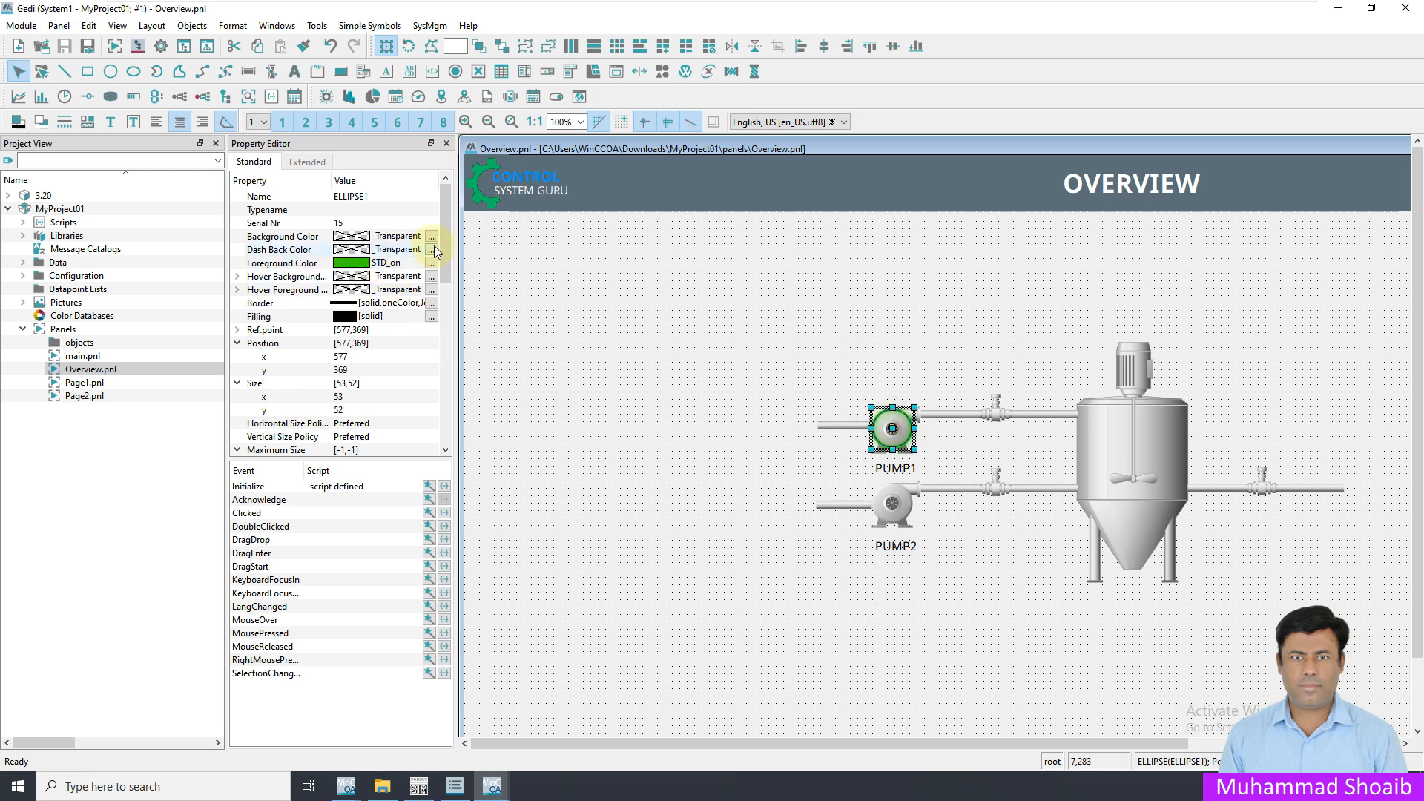
scroll(449, 262, down, 5)
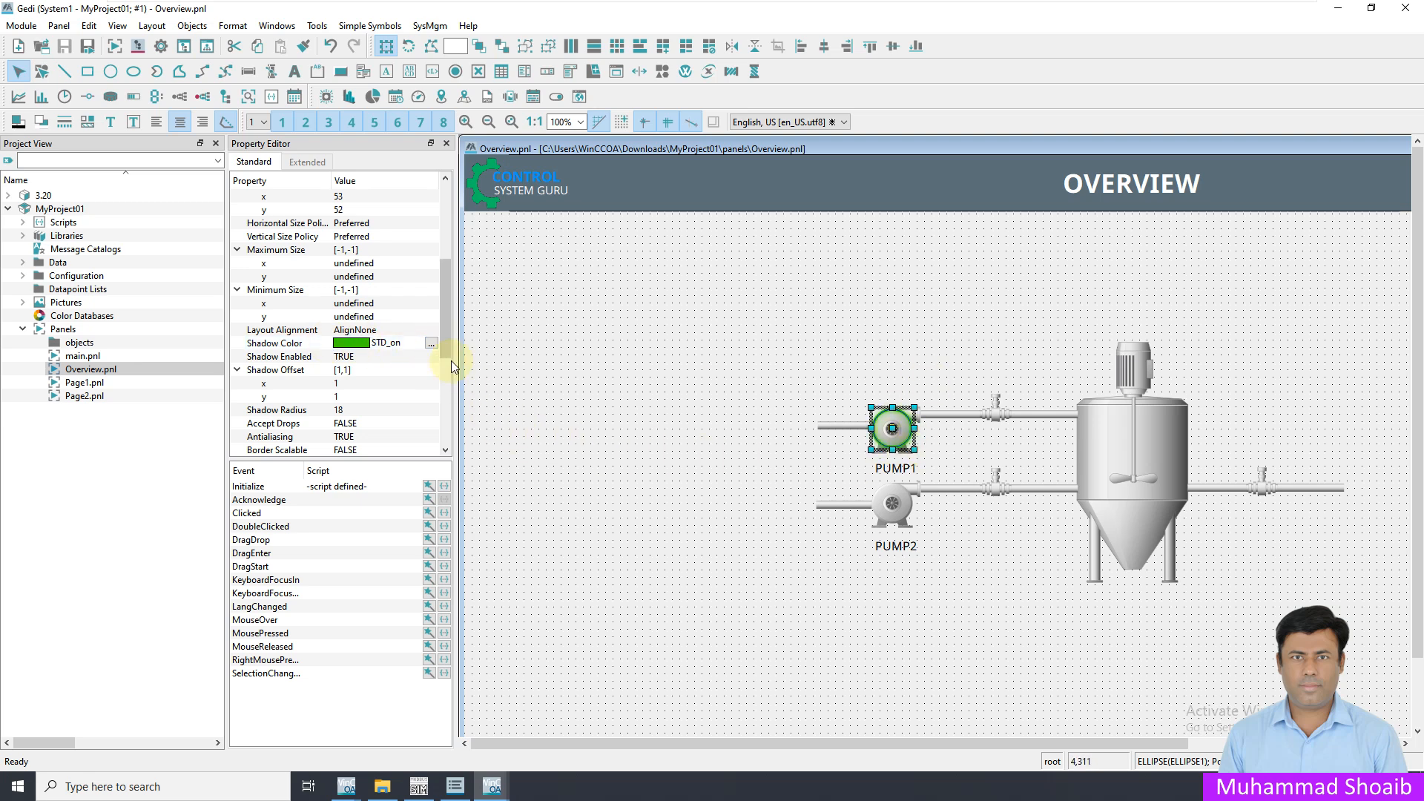
click(341, 390)
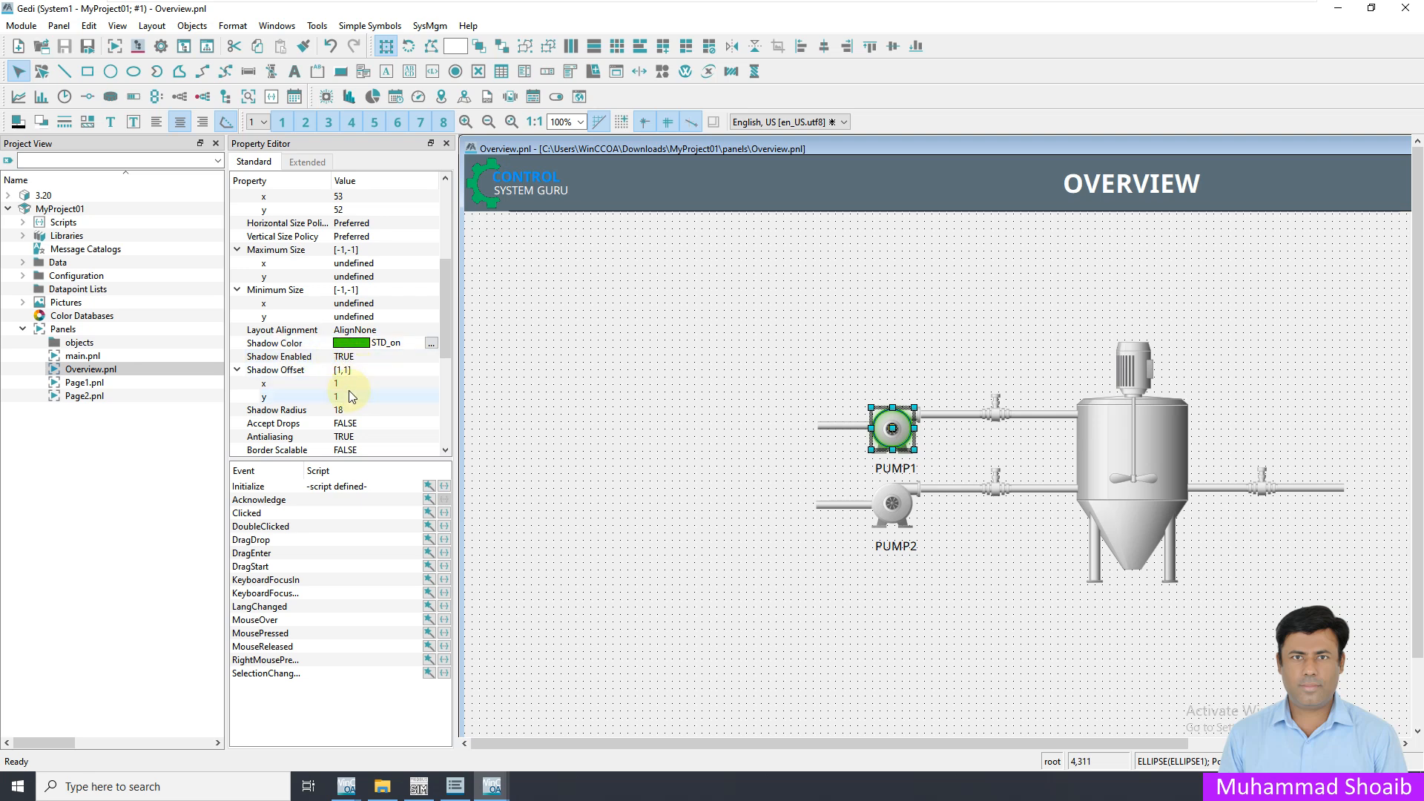
scroll(448, 360, down, 1)
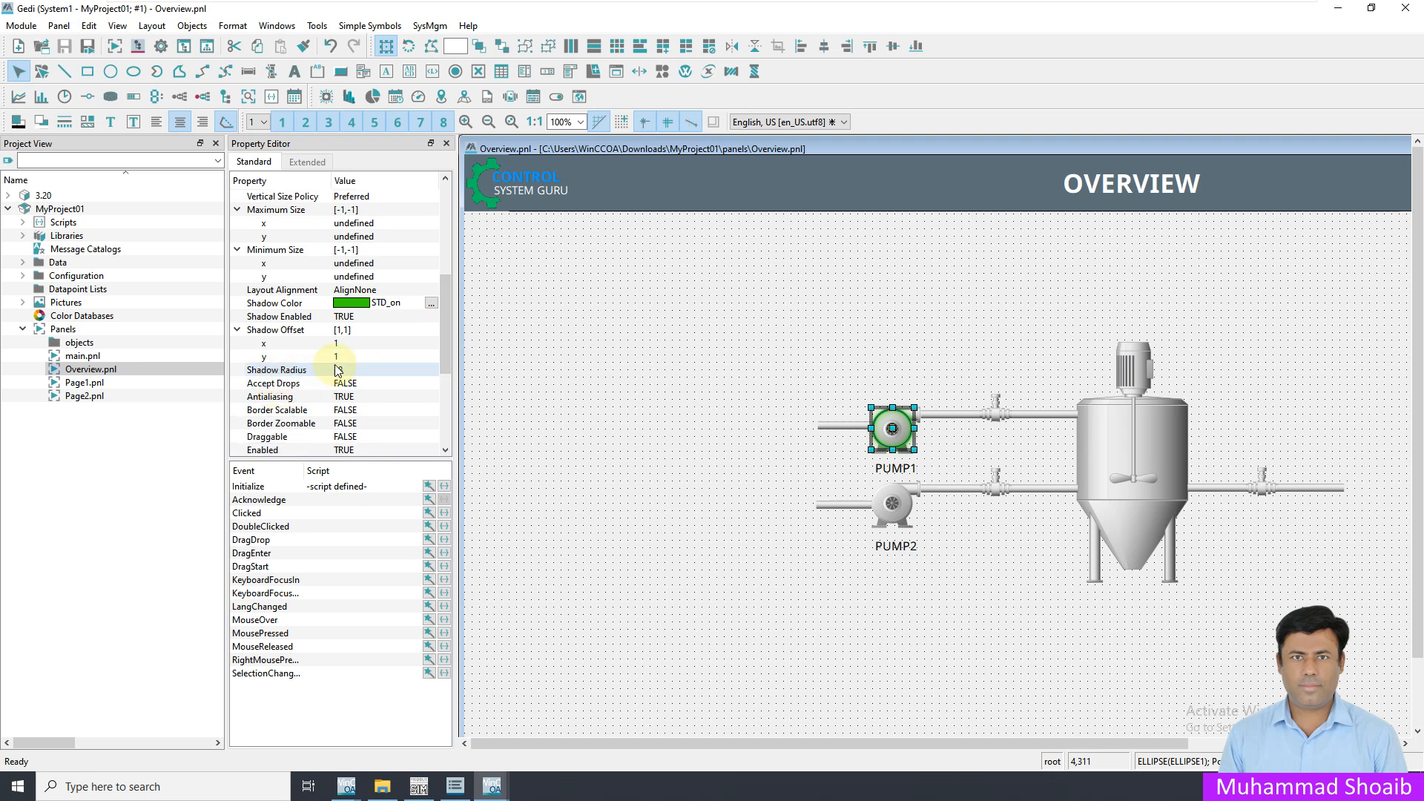
drag(445, 354, 445, 181)
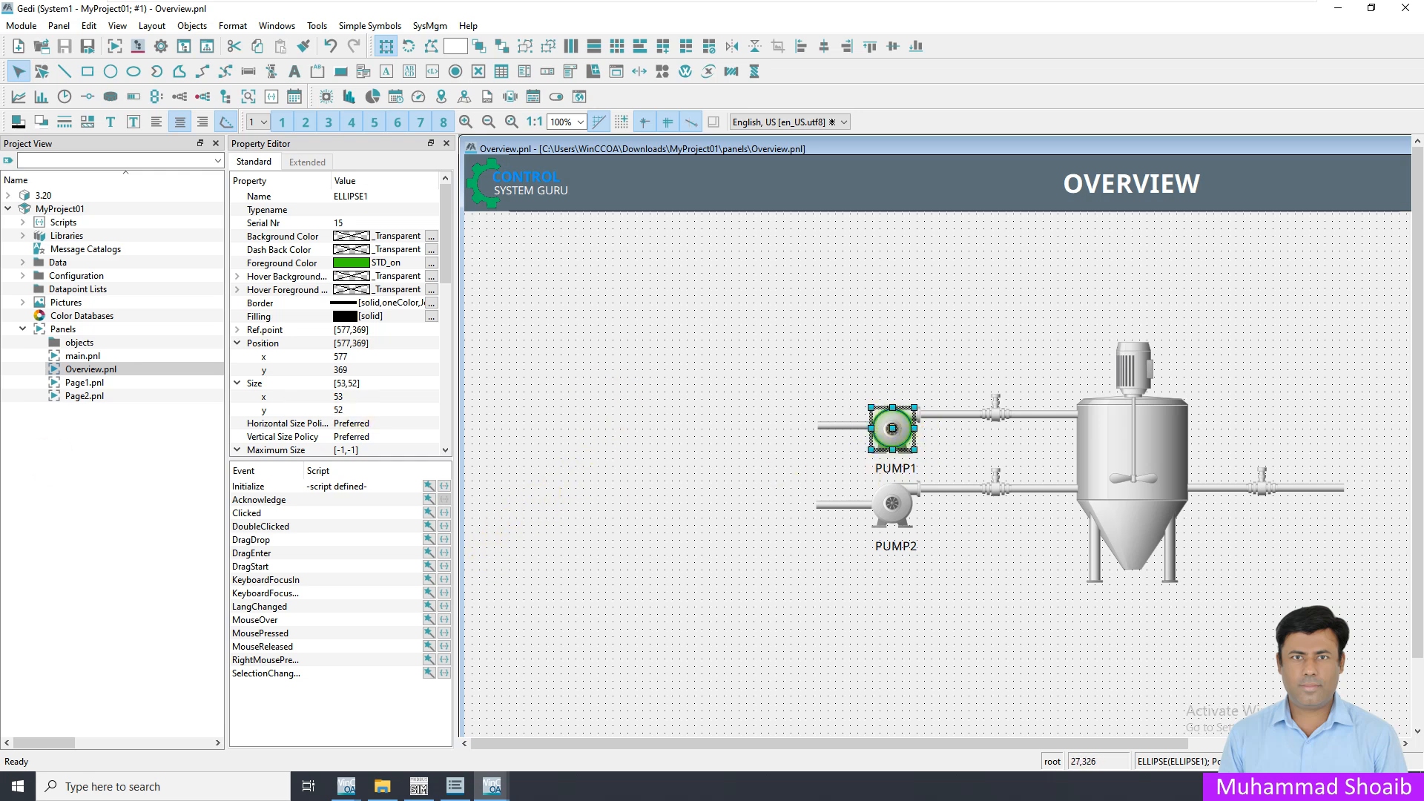
Start the Initialize wizard for the PUMP1 ellipse and choose a value-dependent foreground color change
click(886, 442)
click(440, 487)
click(430, 486)
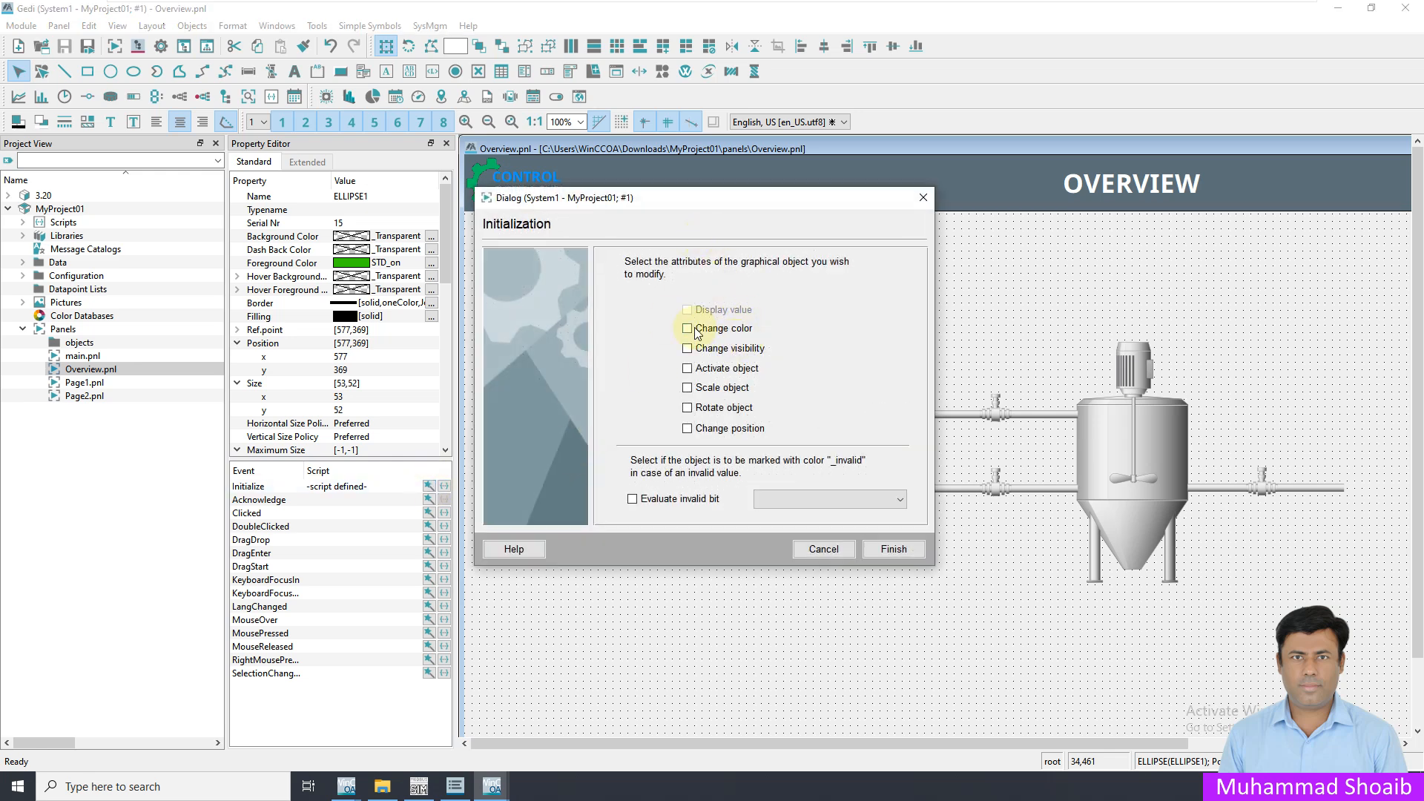
click(703, 328)
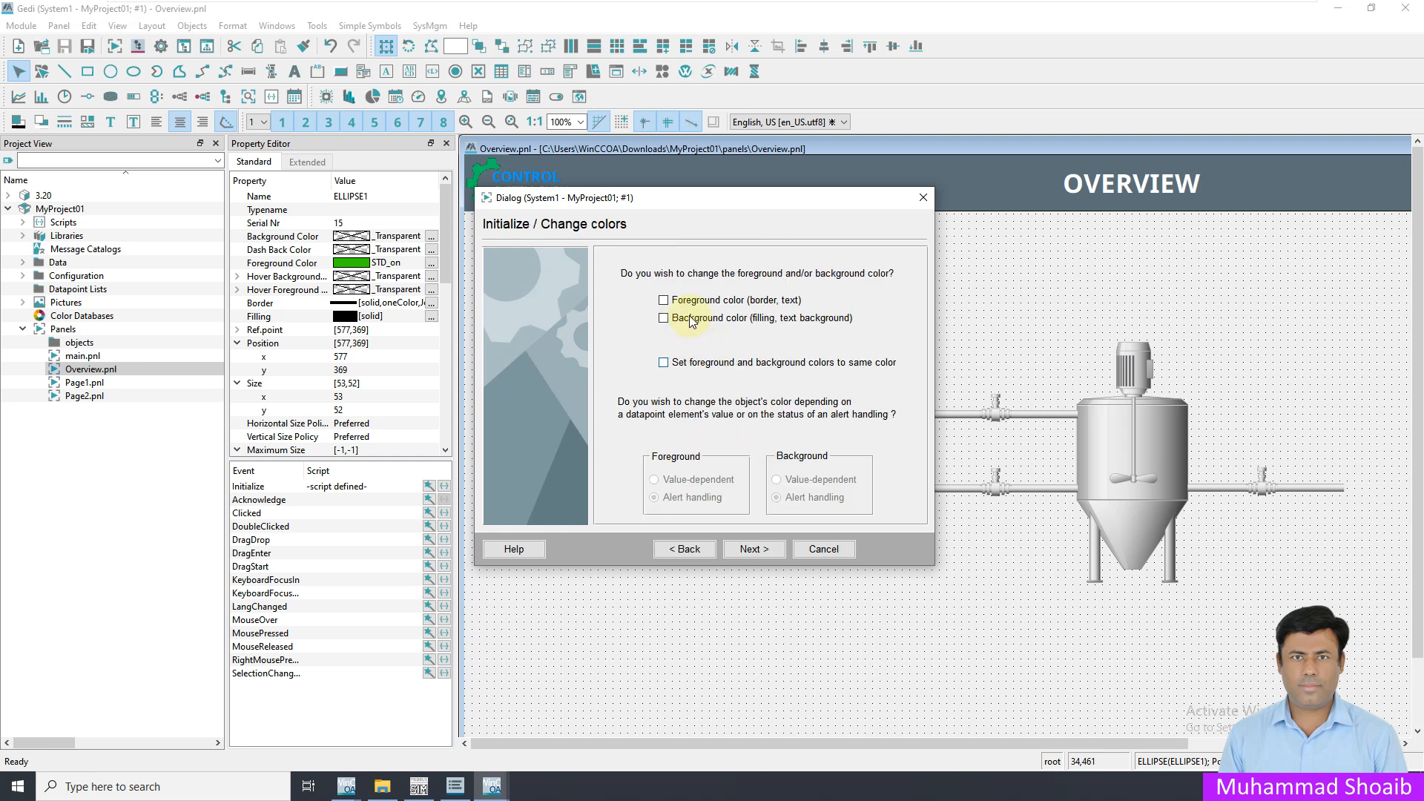
drag(708, 206, 576, 243)
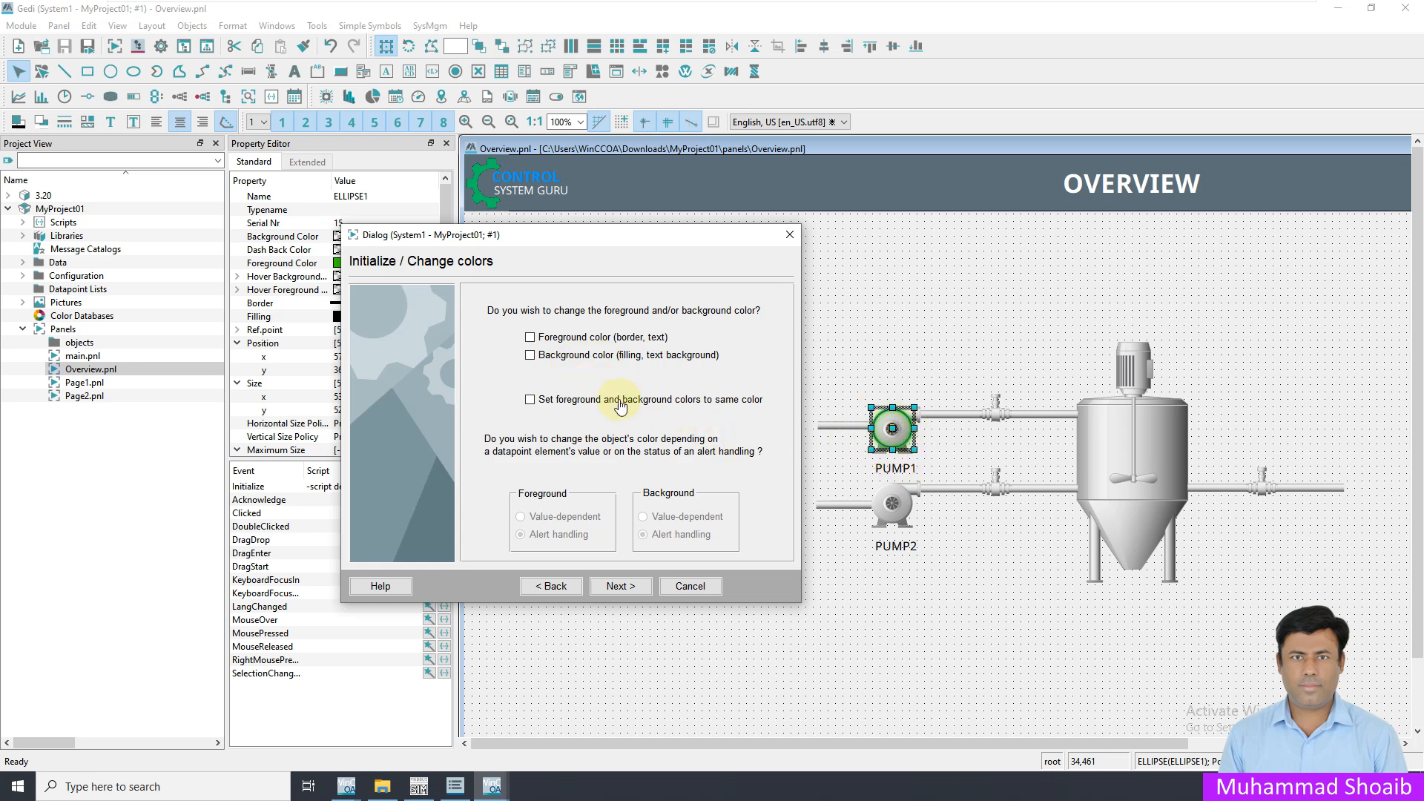
click(531, 338)
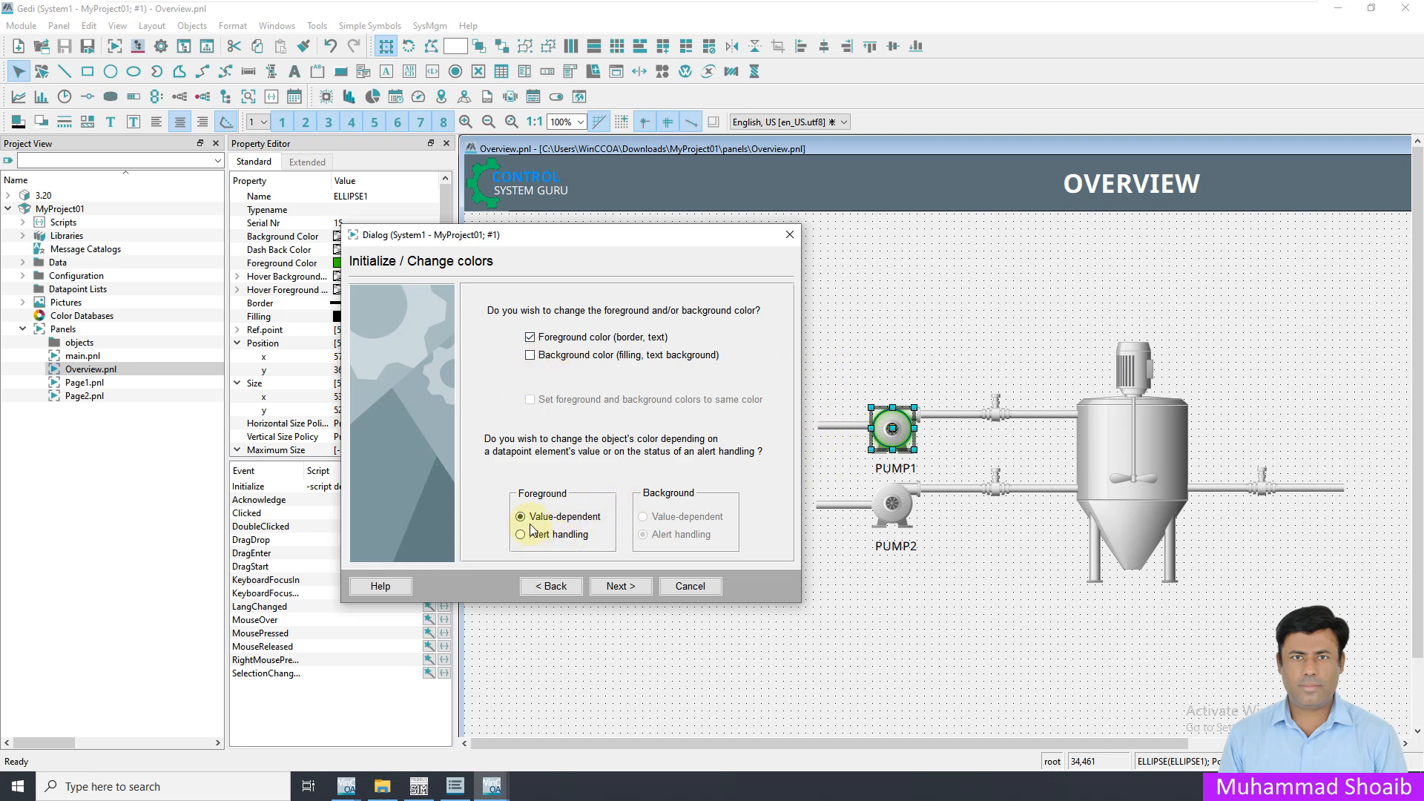
click(610, 588)
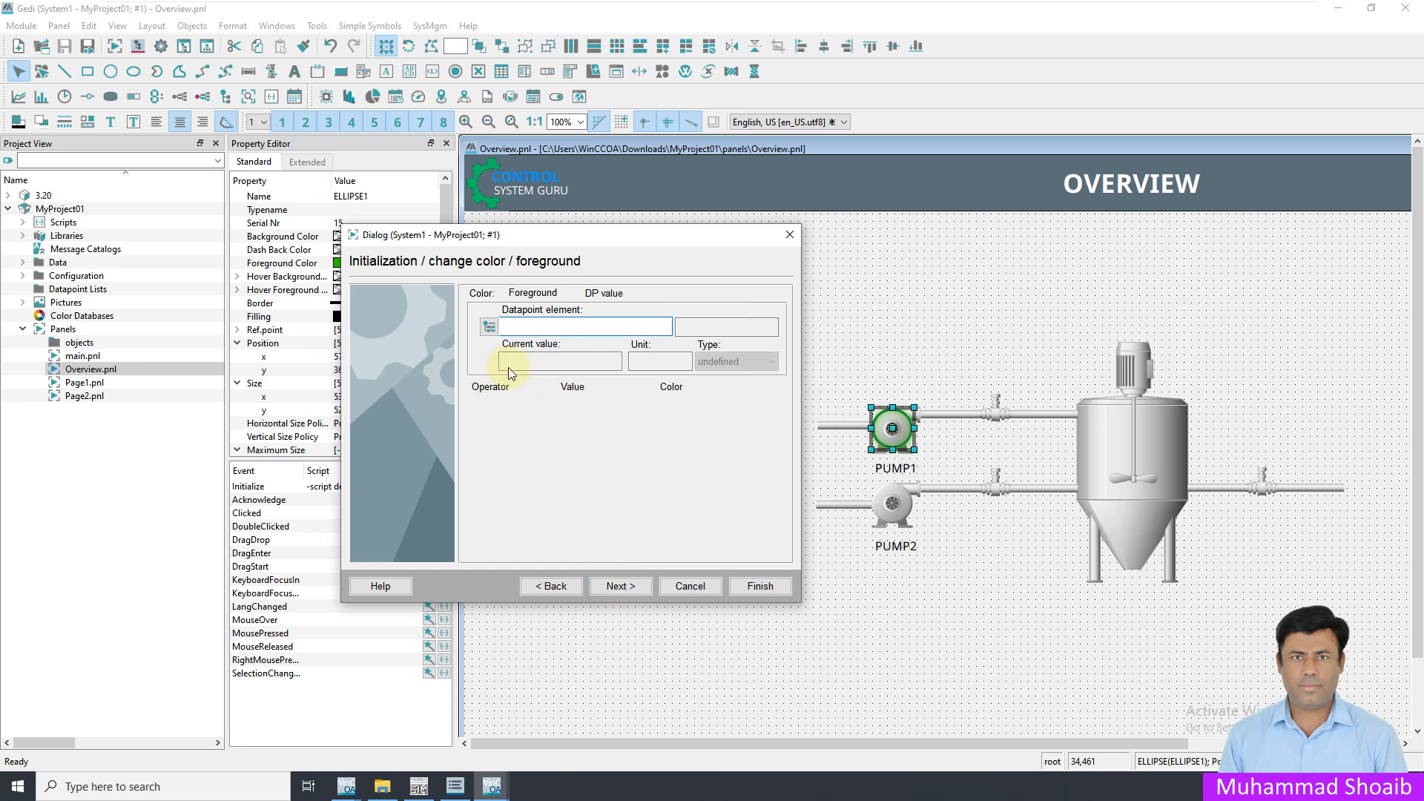
Assign datapoint element M001.Feedback.Status.Run to the foreground color change, excluding the system name
click(490, 327)
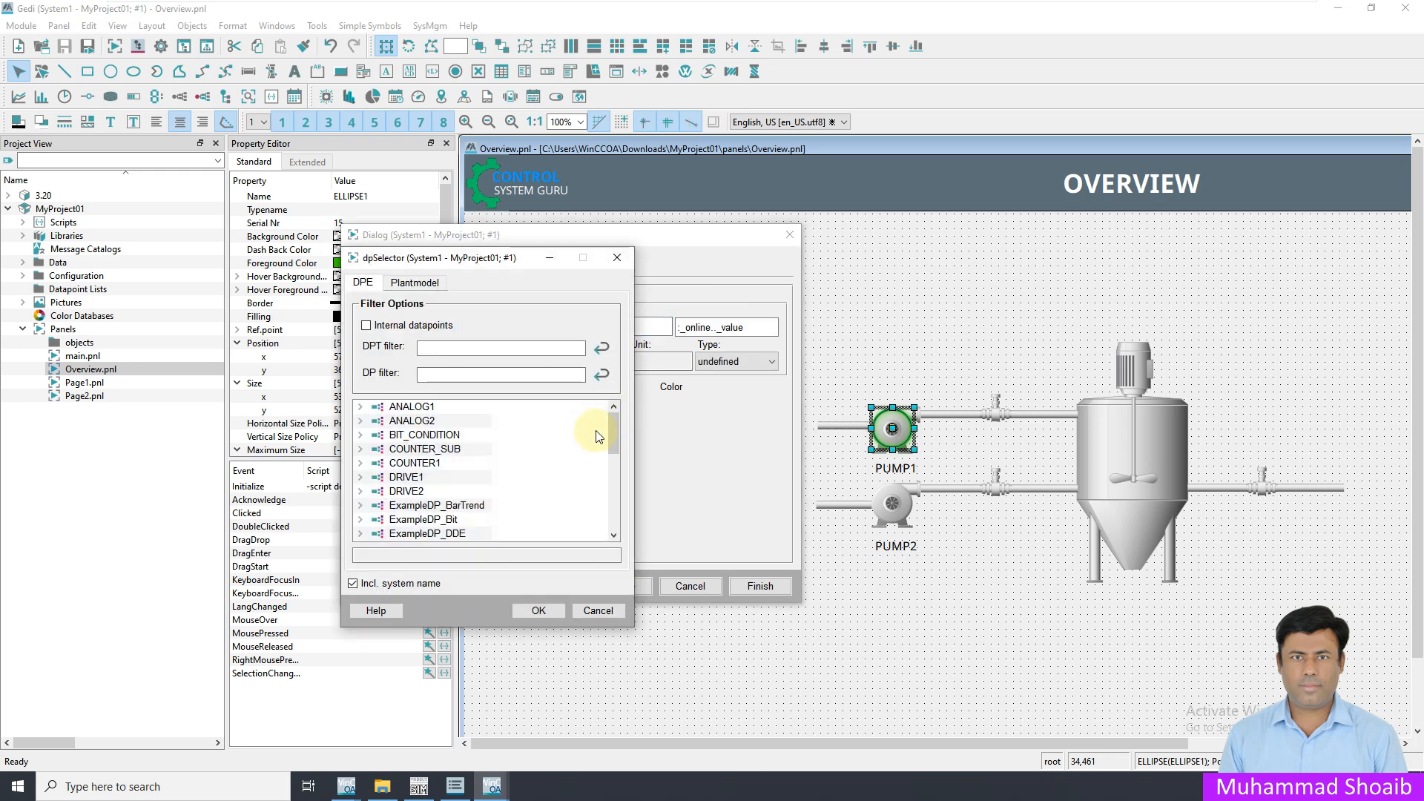
drag(613, 431, 585, 499)
click(361, 414)
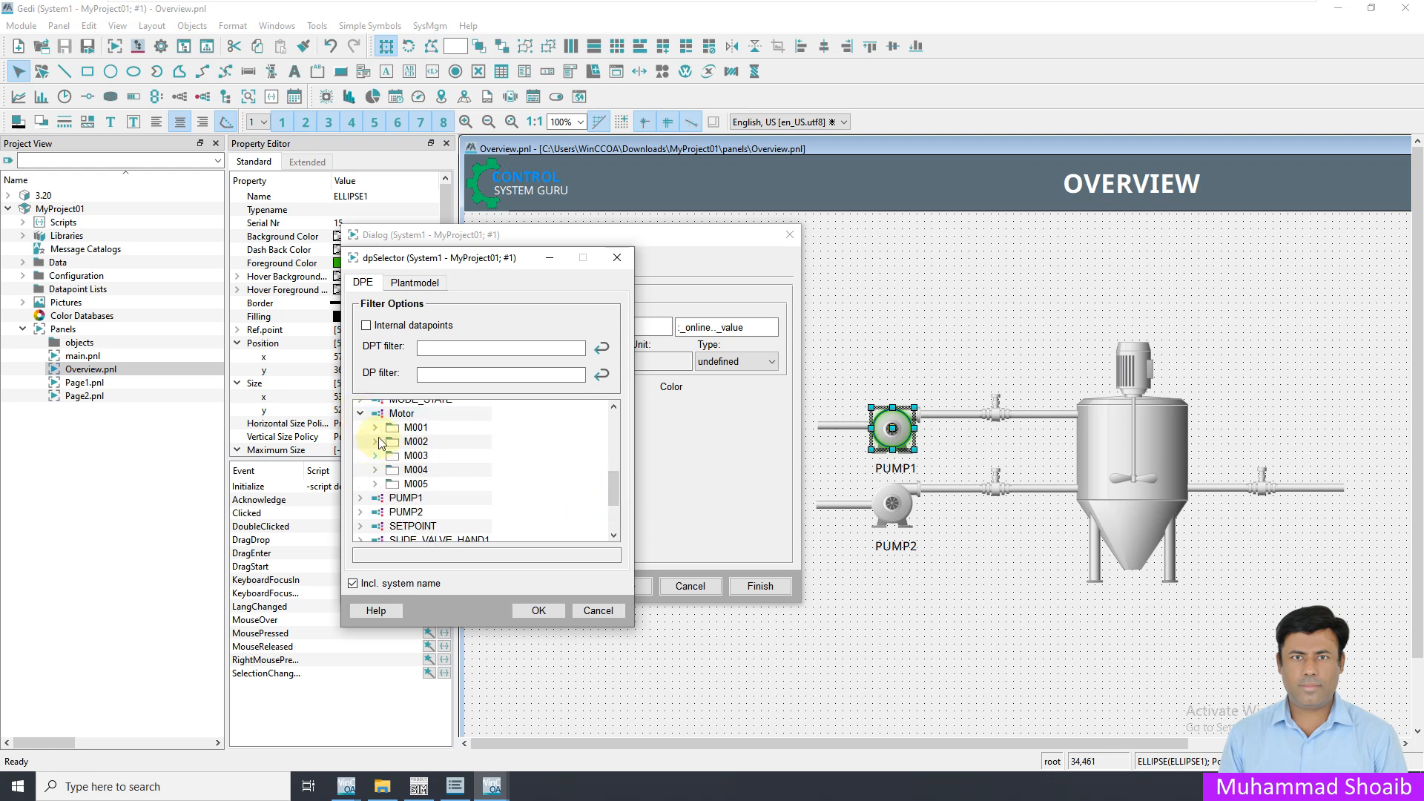
click(375, 428)
click(390, 469)
click(404, 512)
scroll(438, 499, down, 2)
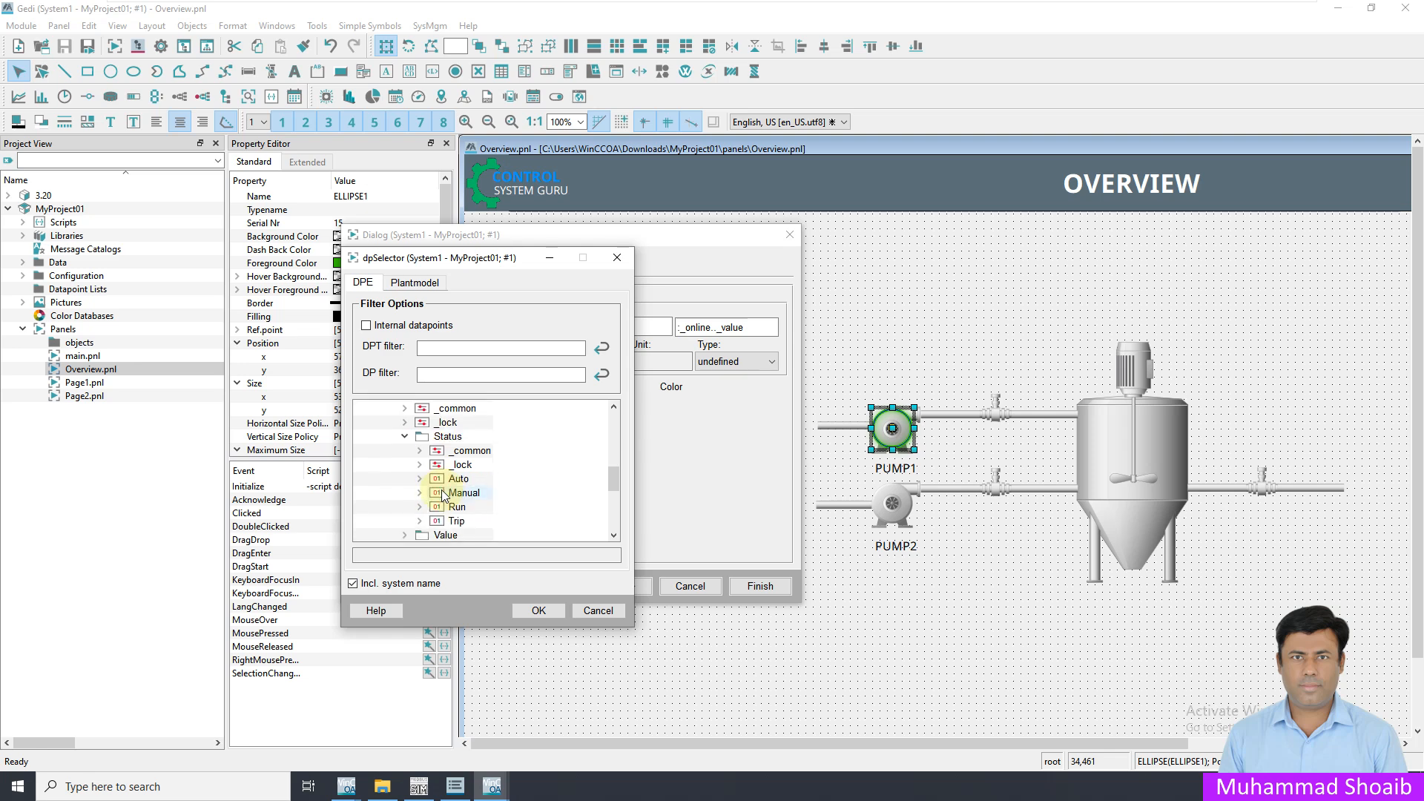
click(456, 507)
click(365, 586)
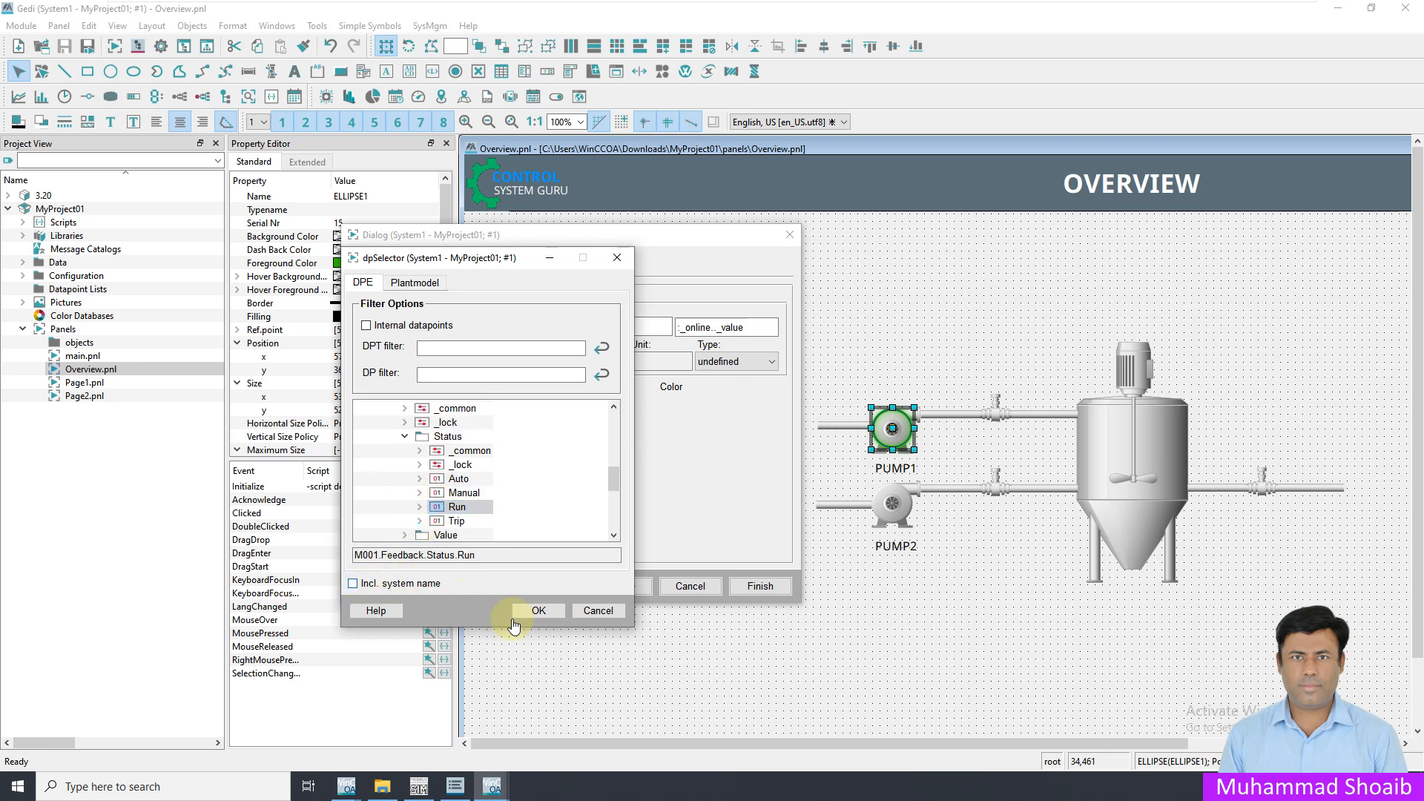
click(539, 611)
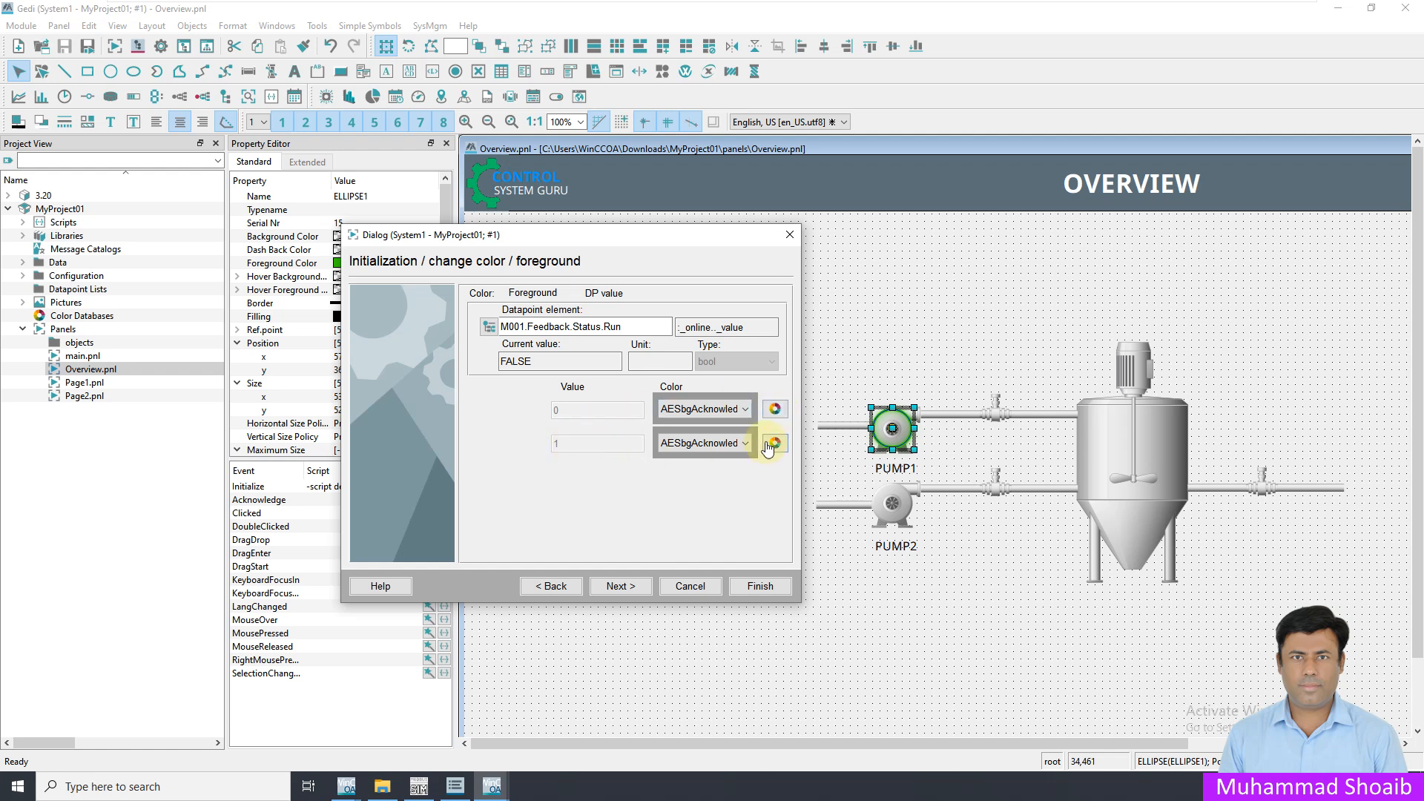
Set the ellipse's foreground color for value 0 to Transparent
click(775, 409)
click(813, 286)
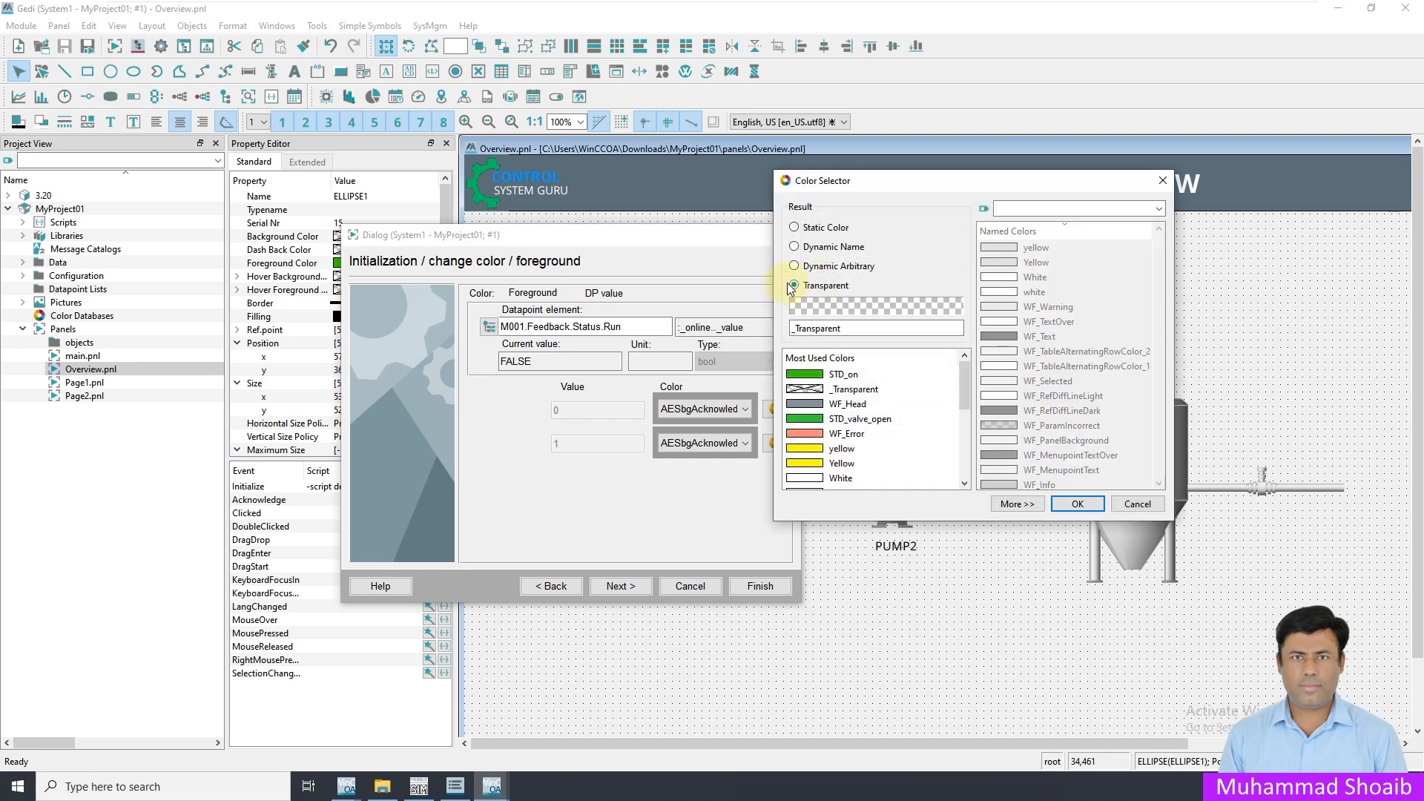
click(1078, 503)
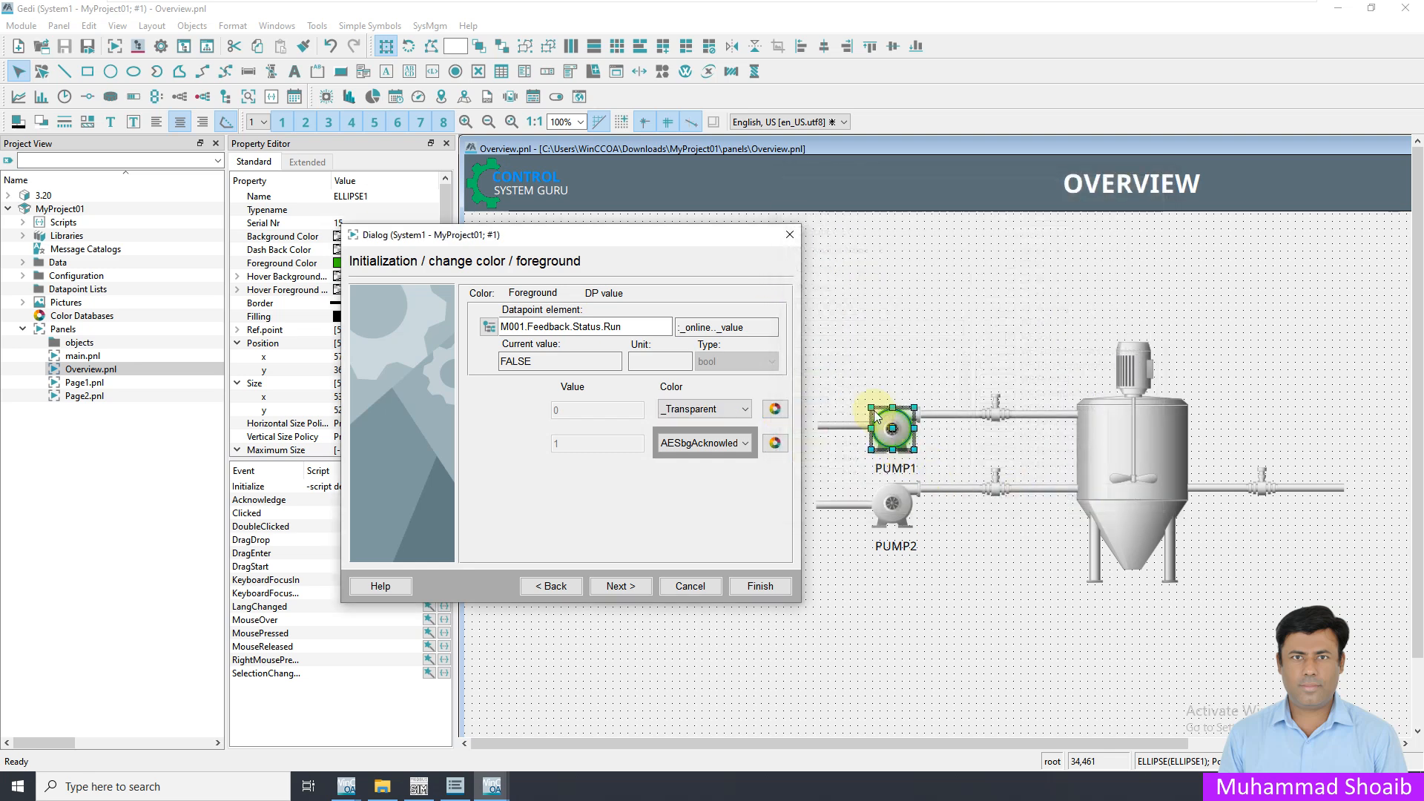
Set the ellipse's foreground color for value 1 to STD_on and finish the Initialize wizard
click(774, 443)
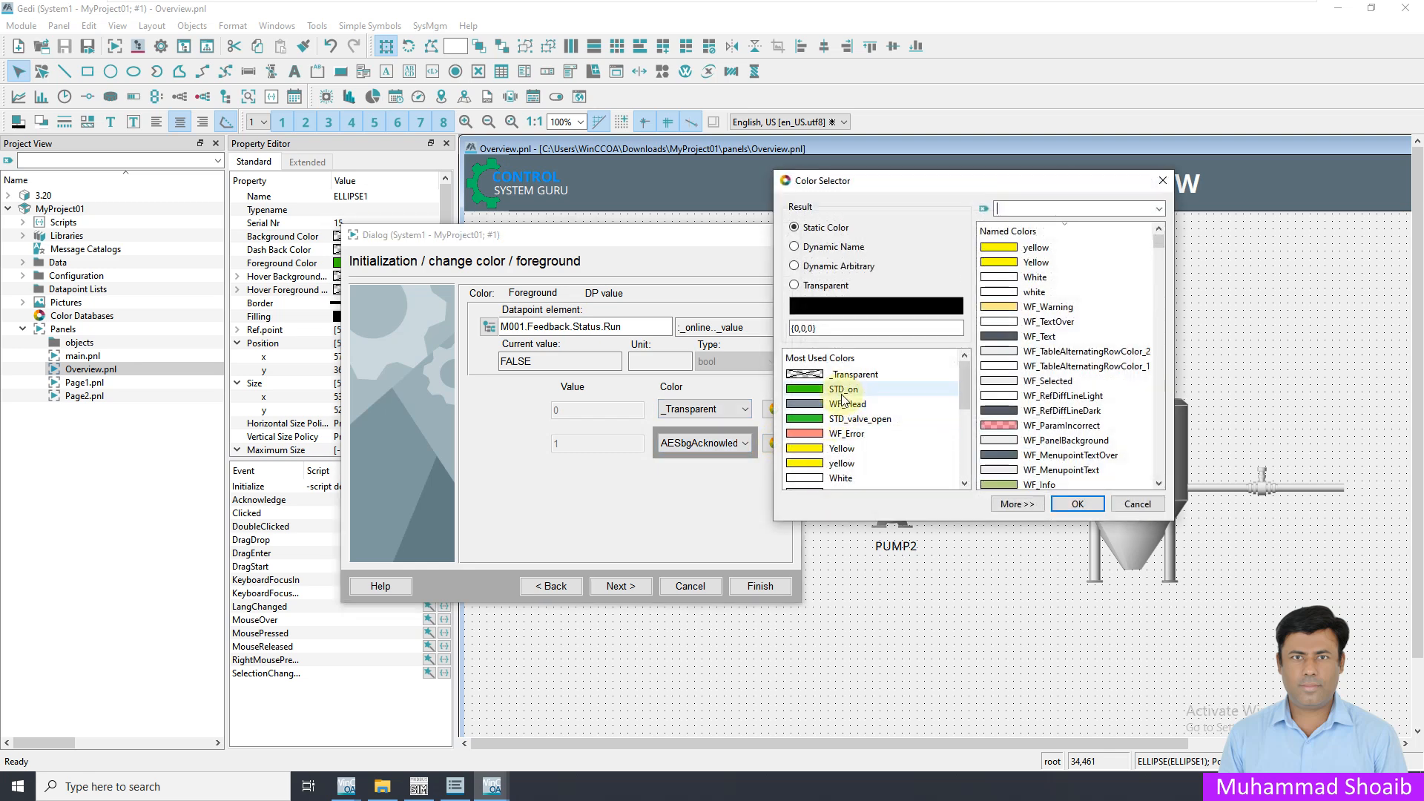
click(846, 389)
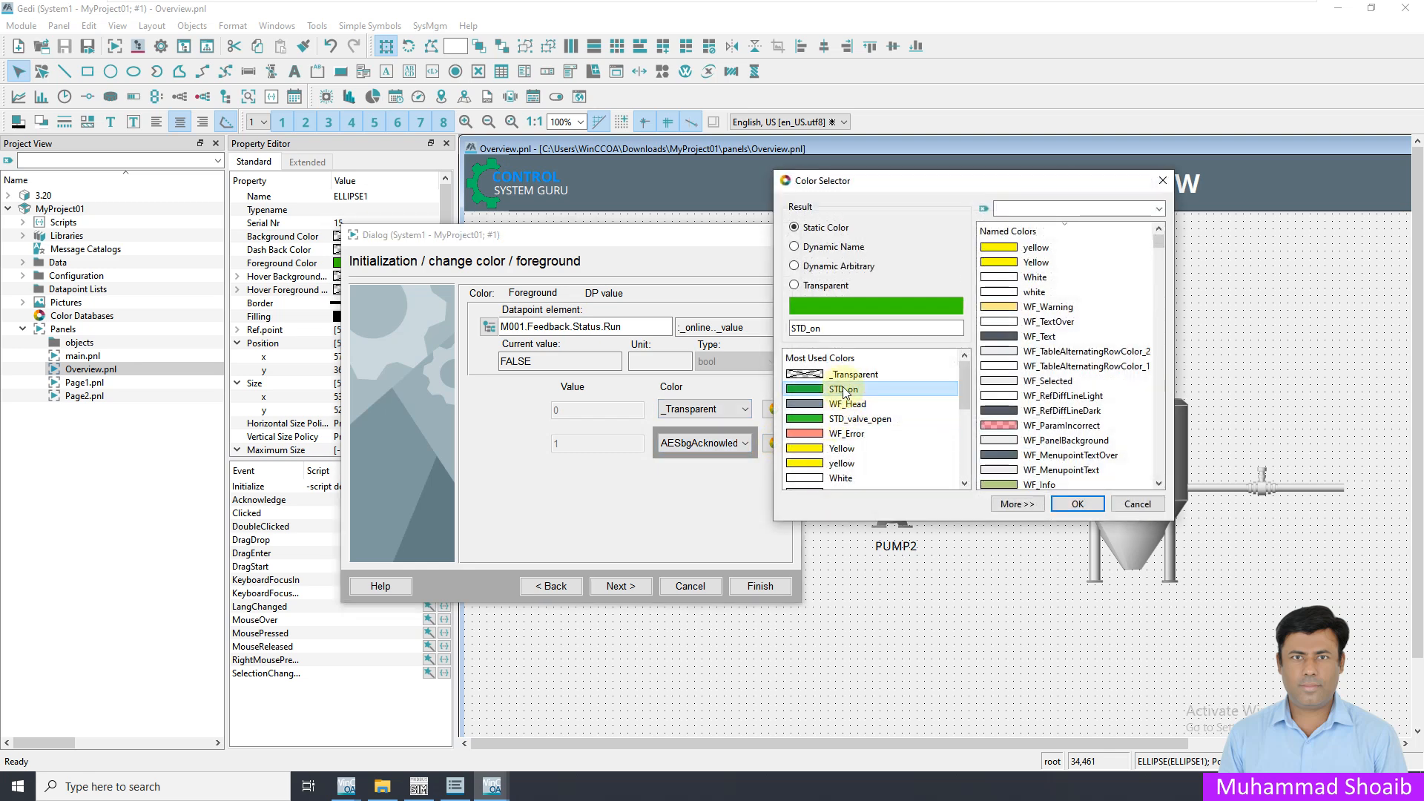
click(1078, 505)
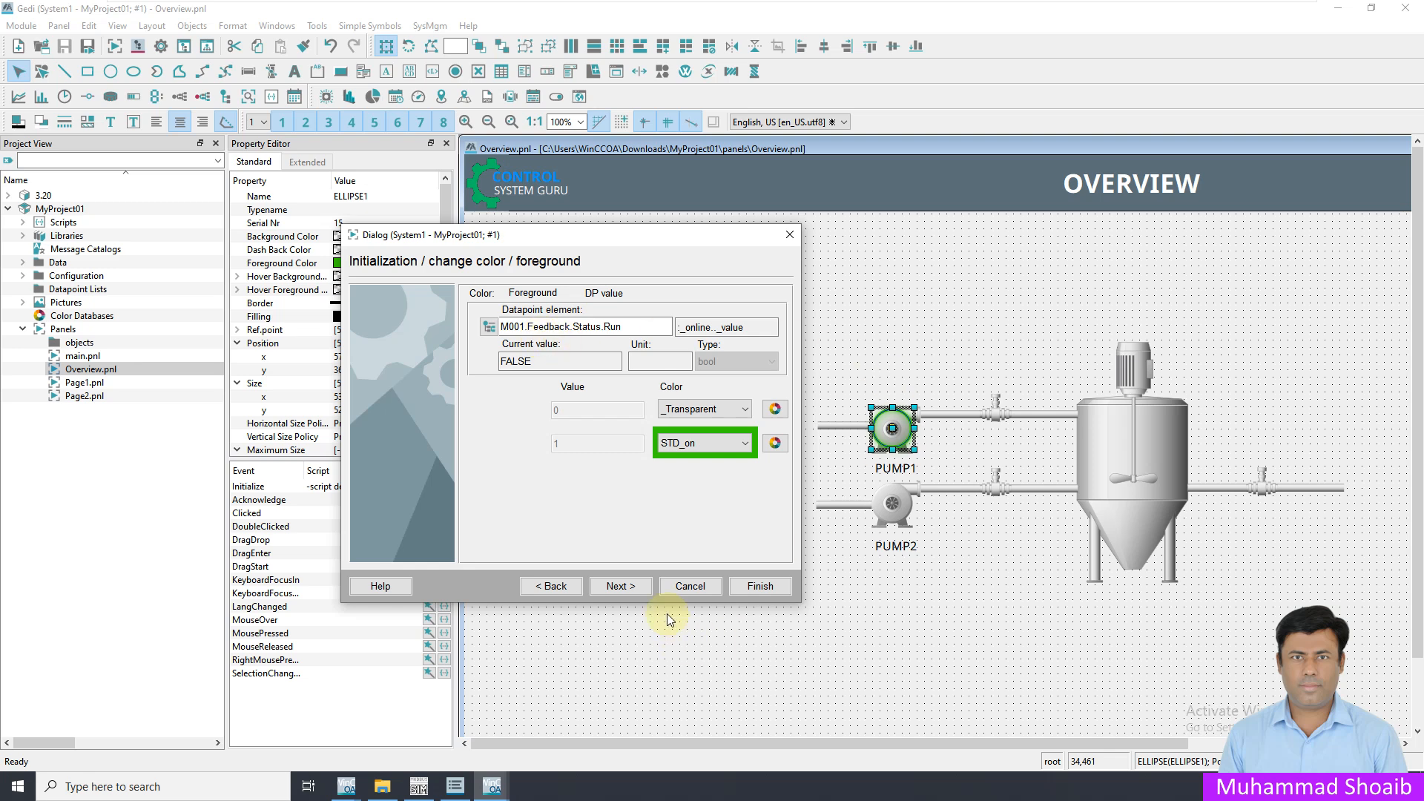
click(616, 586)
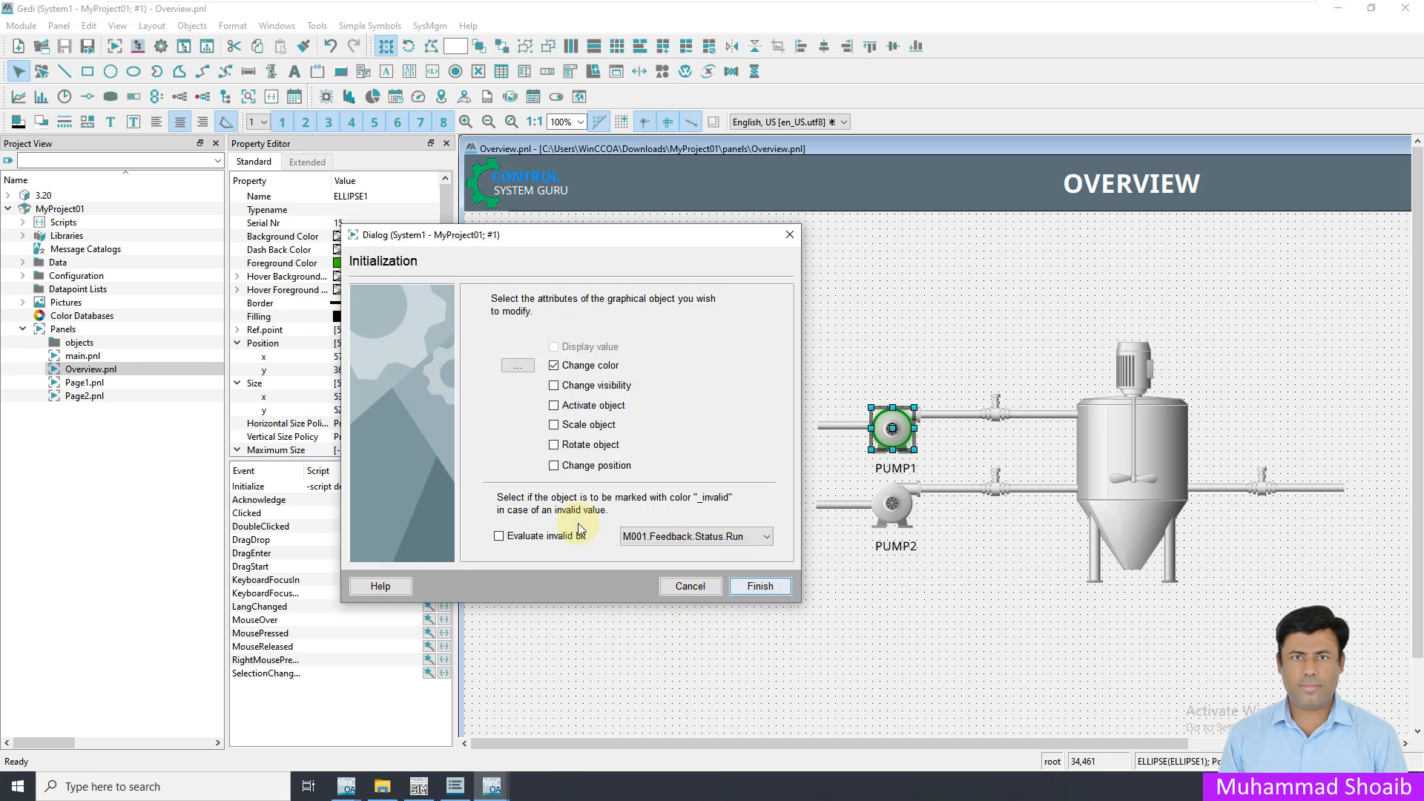
click(760, 587)
click(760, 591)
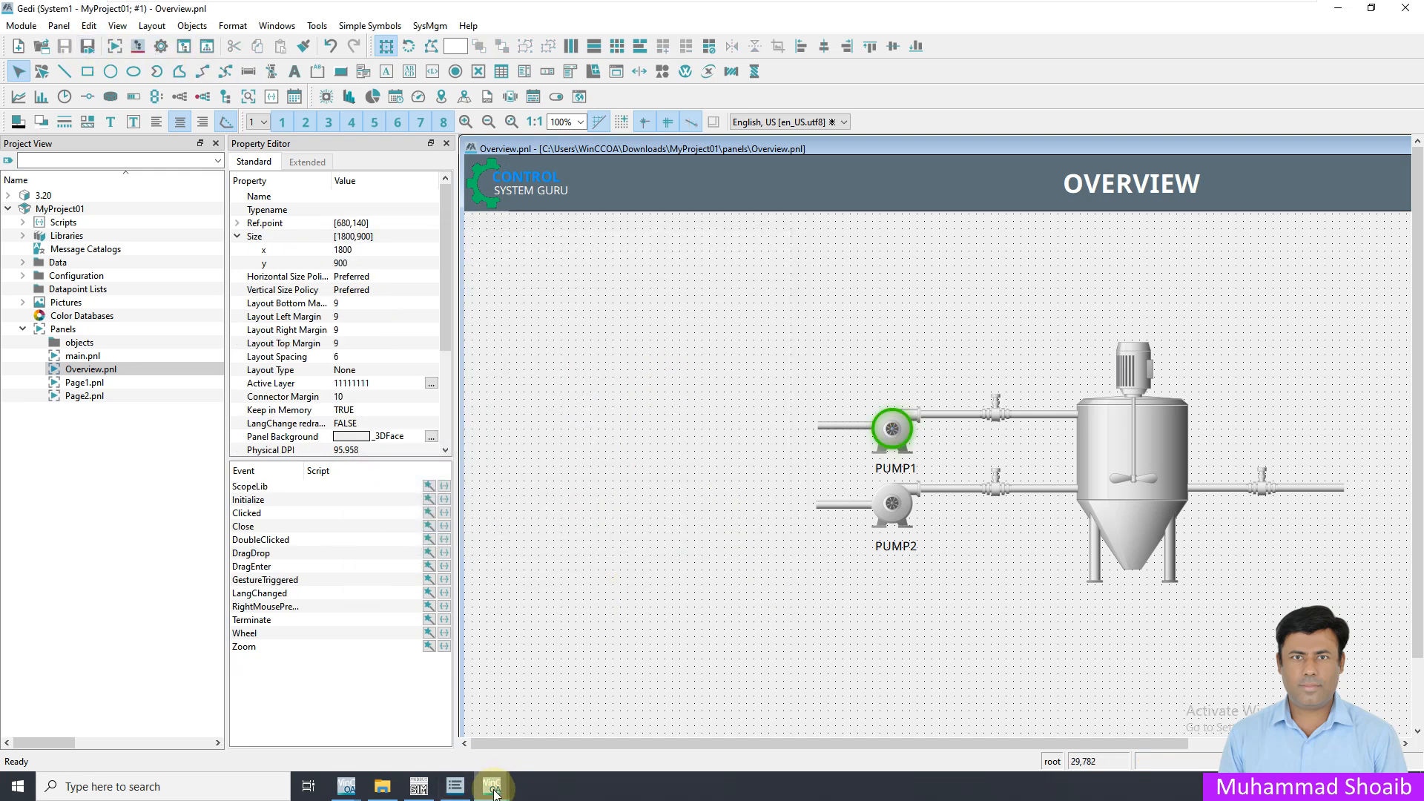
Switch to the running WinCC OA Basepanel, reload the Overview panel, and minimize the Gedi editor to expose ModSim32
mouse_move(492, 787)
click(571, 723)
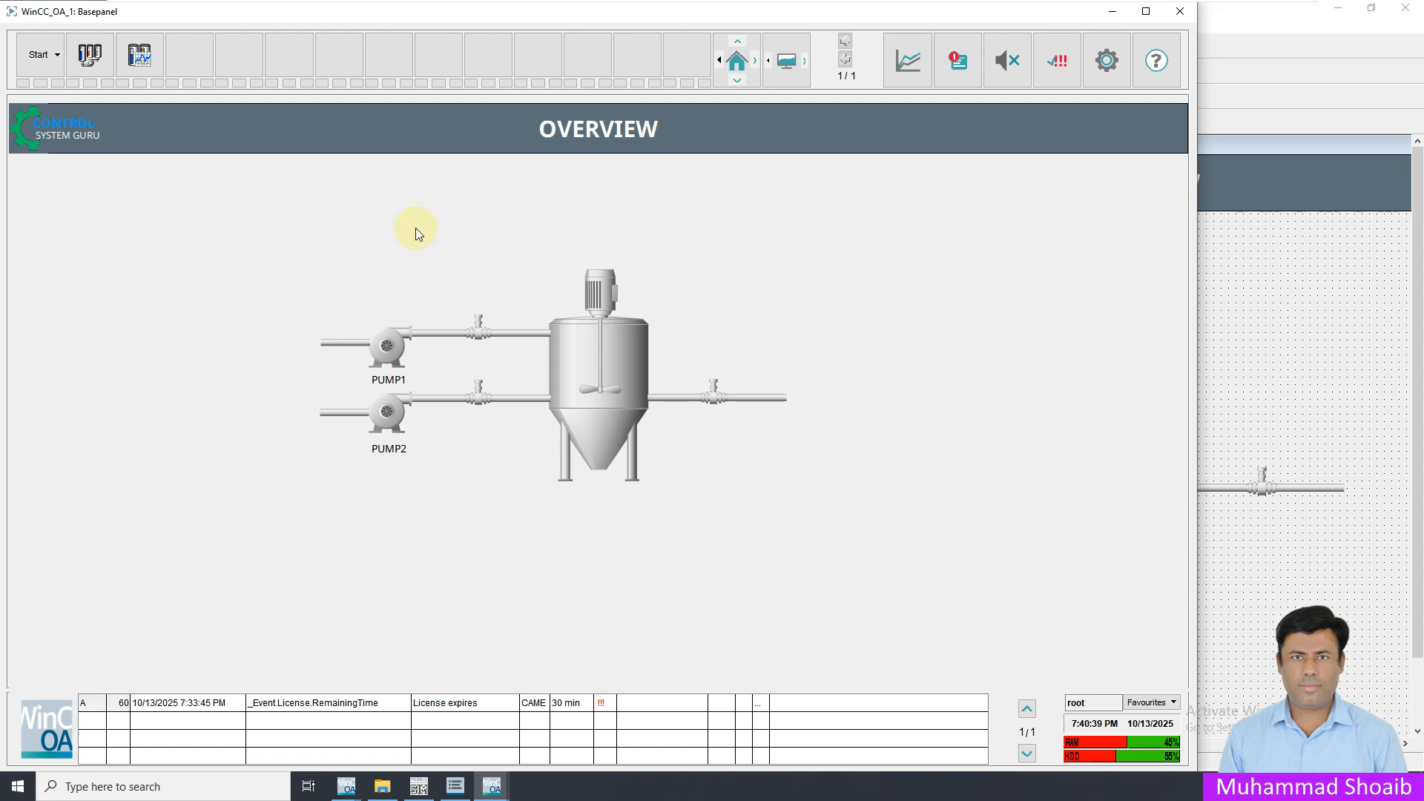
click(89, 54)
click(41, 55)
click(62, 89)
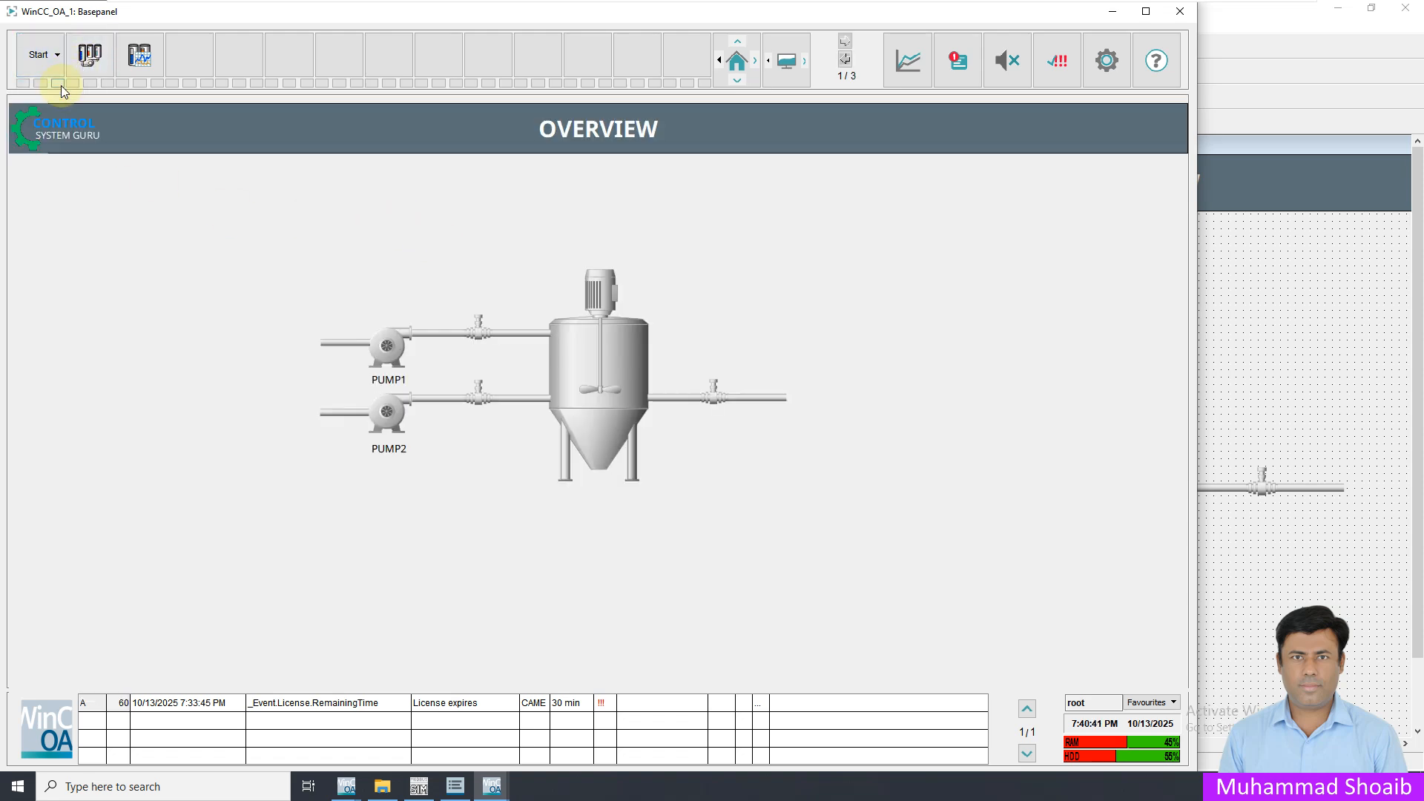
click(1338, 19)
click(1338, 10)
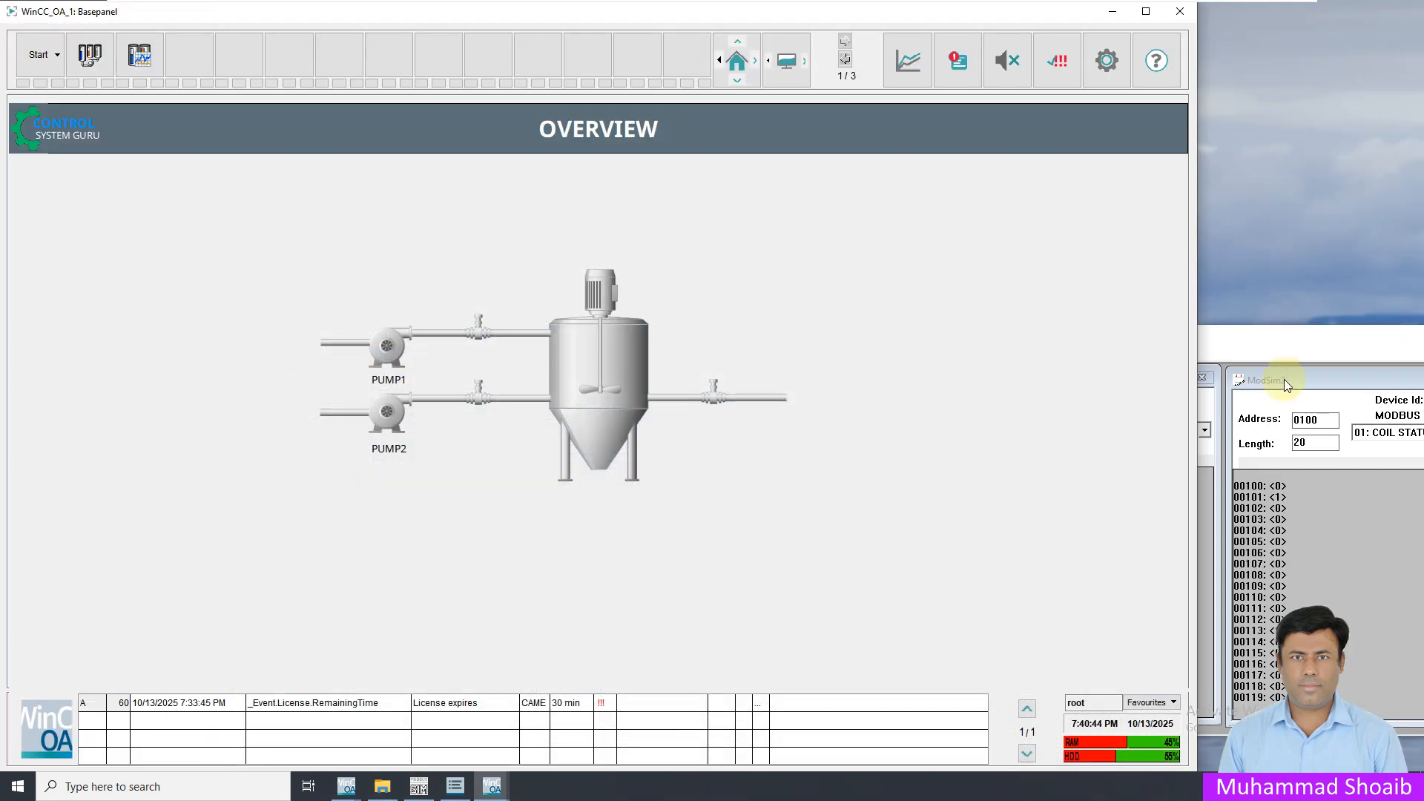
In ModSim32, write coil 103 on, off and on again to test PUMP1's run indication, and return to the Basepanel
double_click(1279, 521)
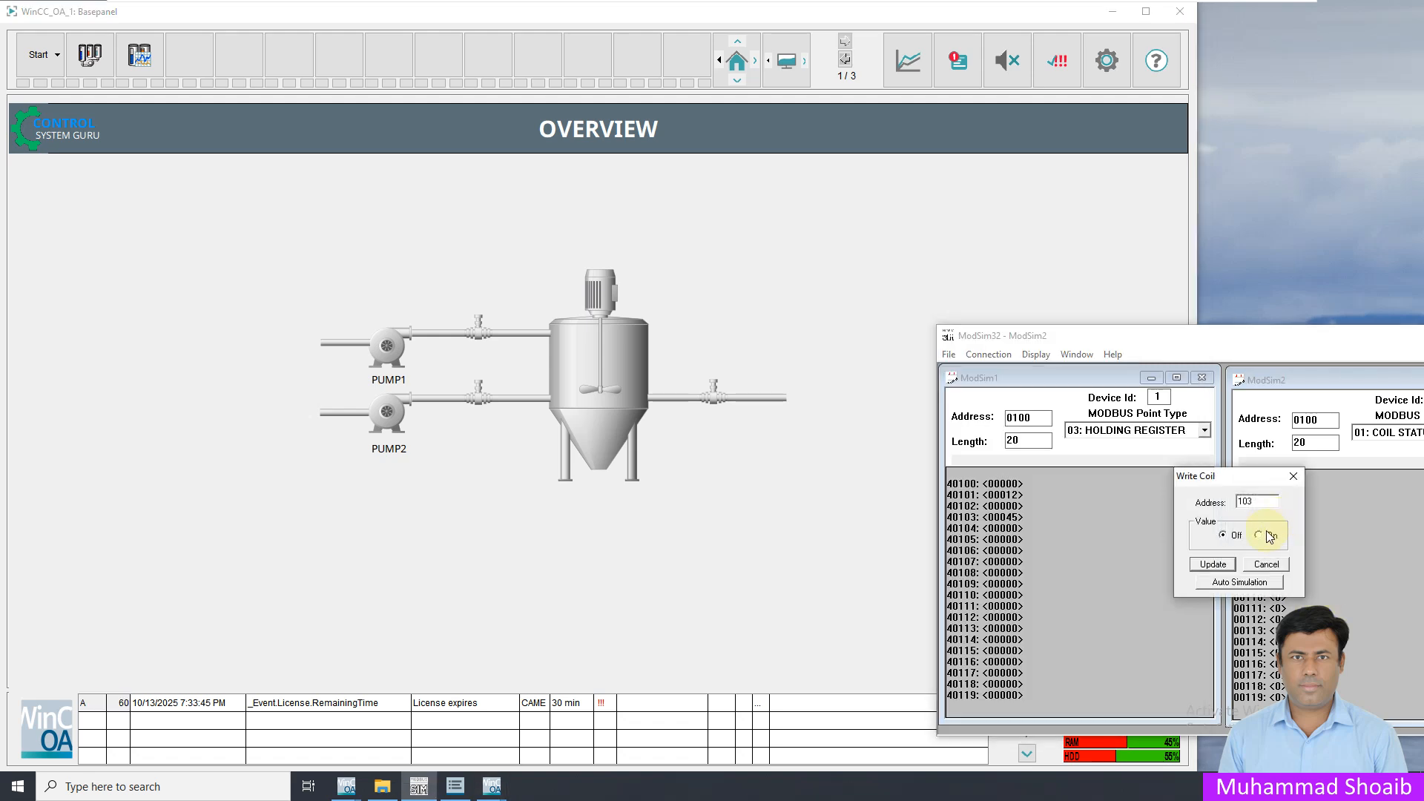
click(1214, 565)
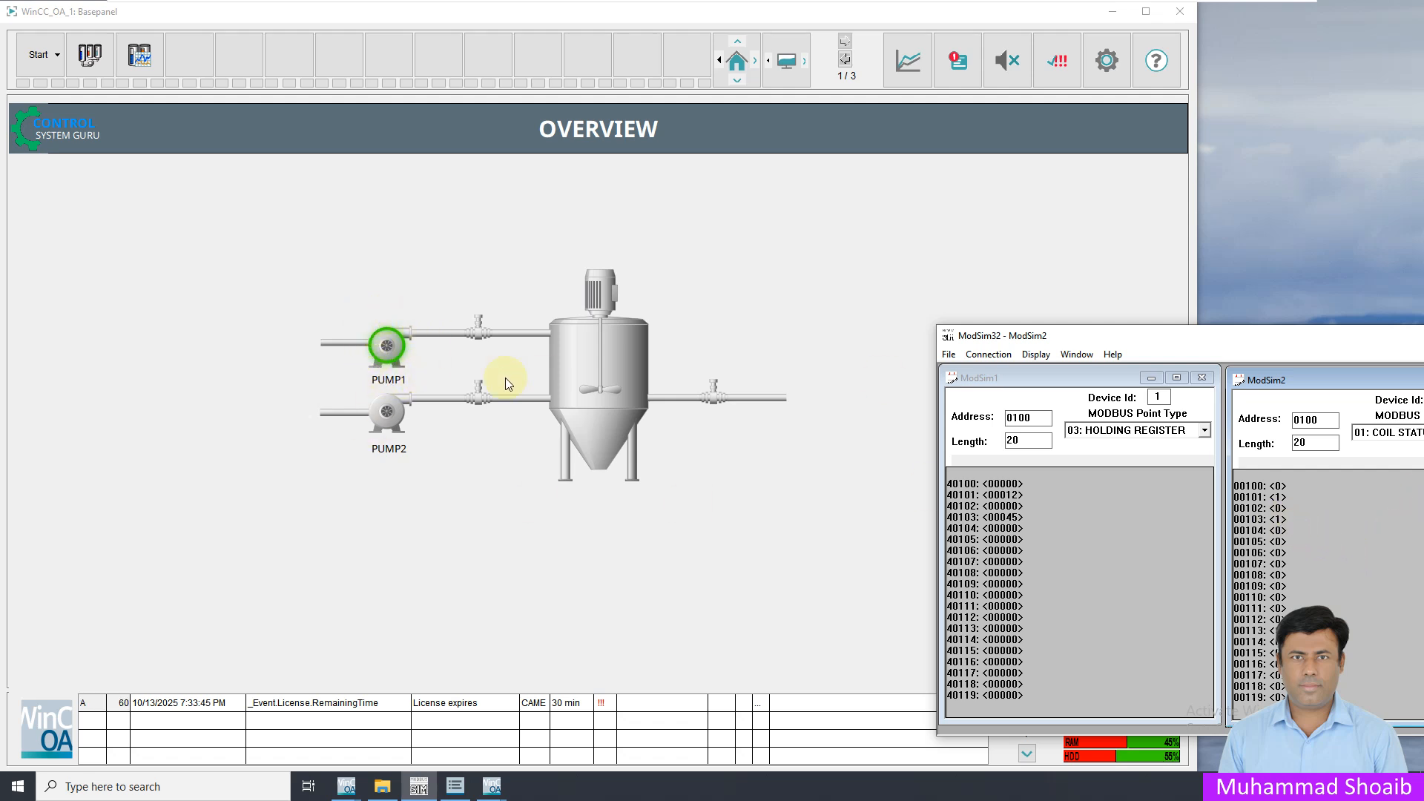
double_click(1279, 524)
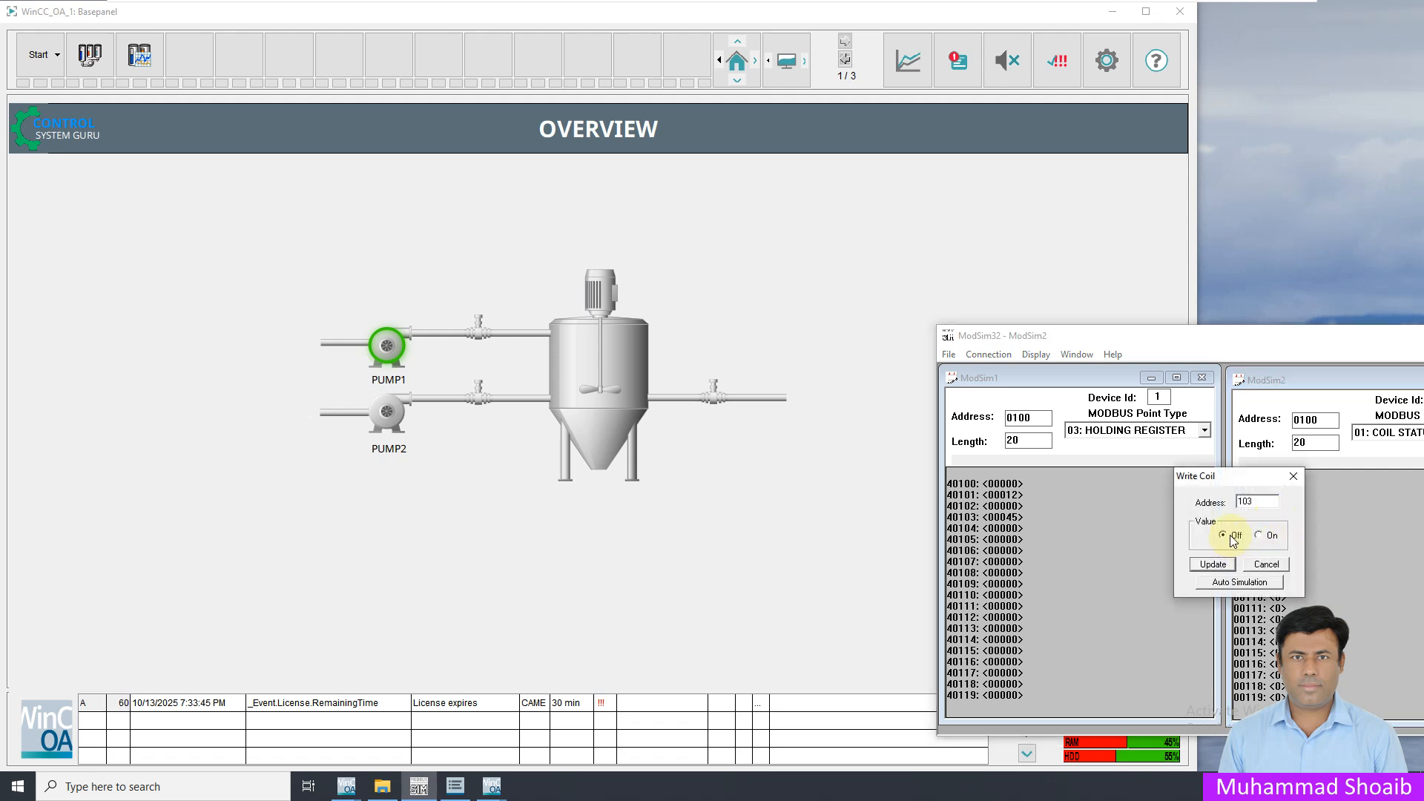
click(1214, 565)
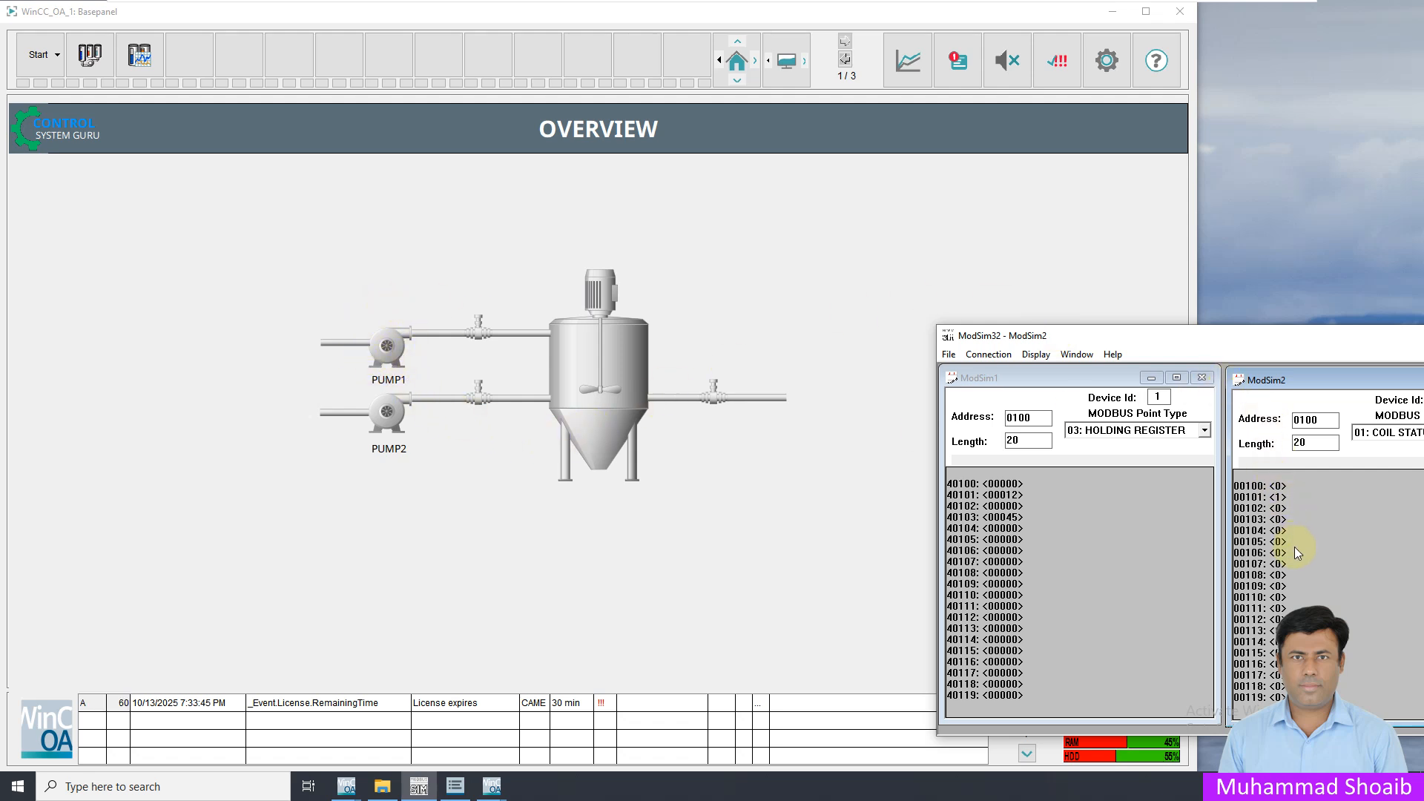
double_click(1269, 519)
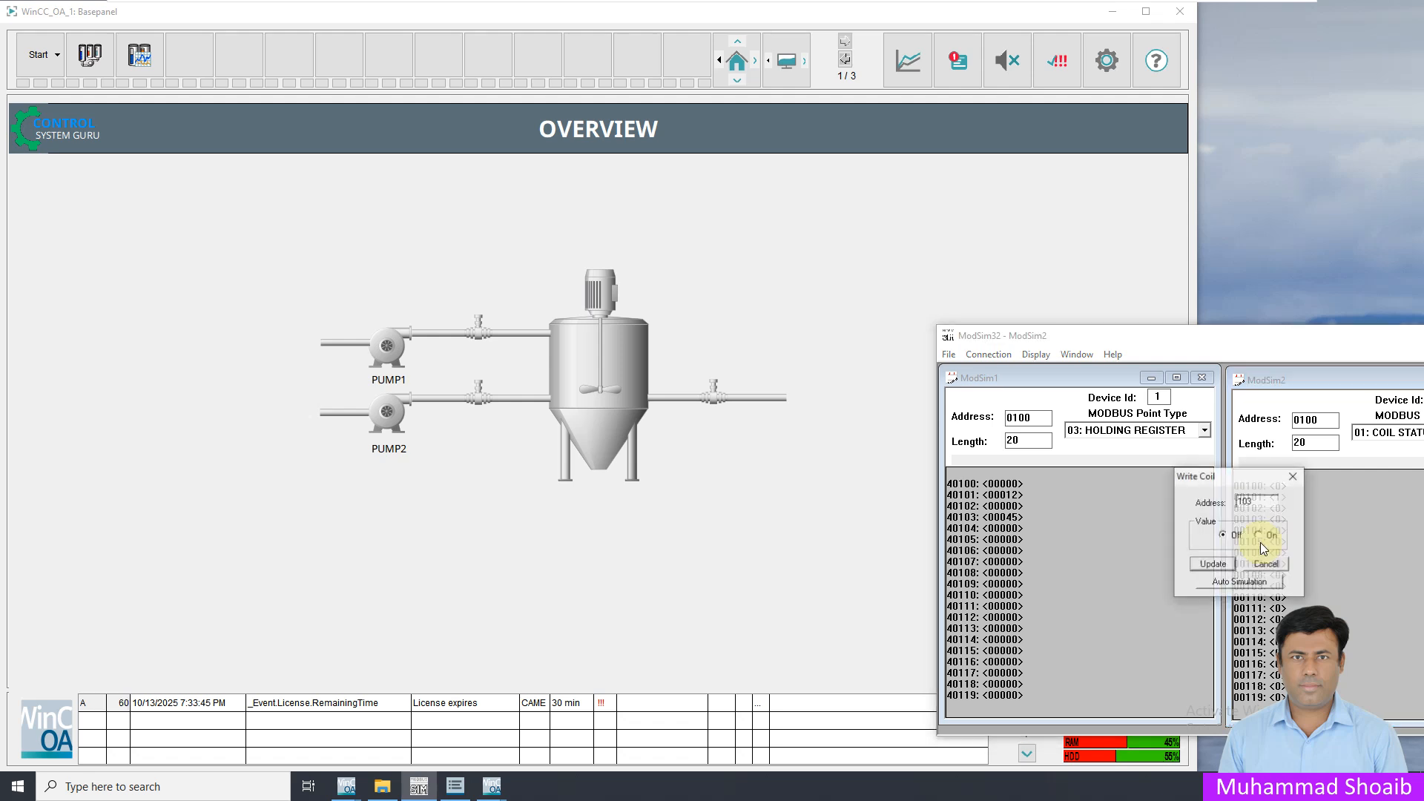
click(1259, 536)
click(1214, 564)
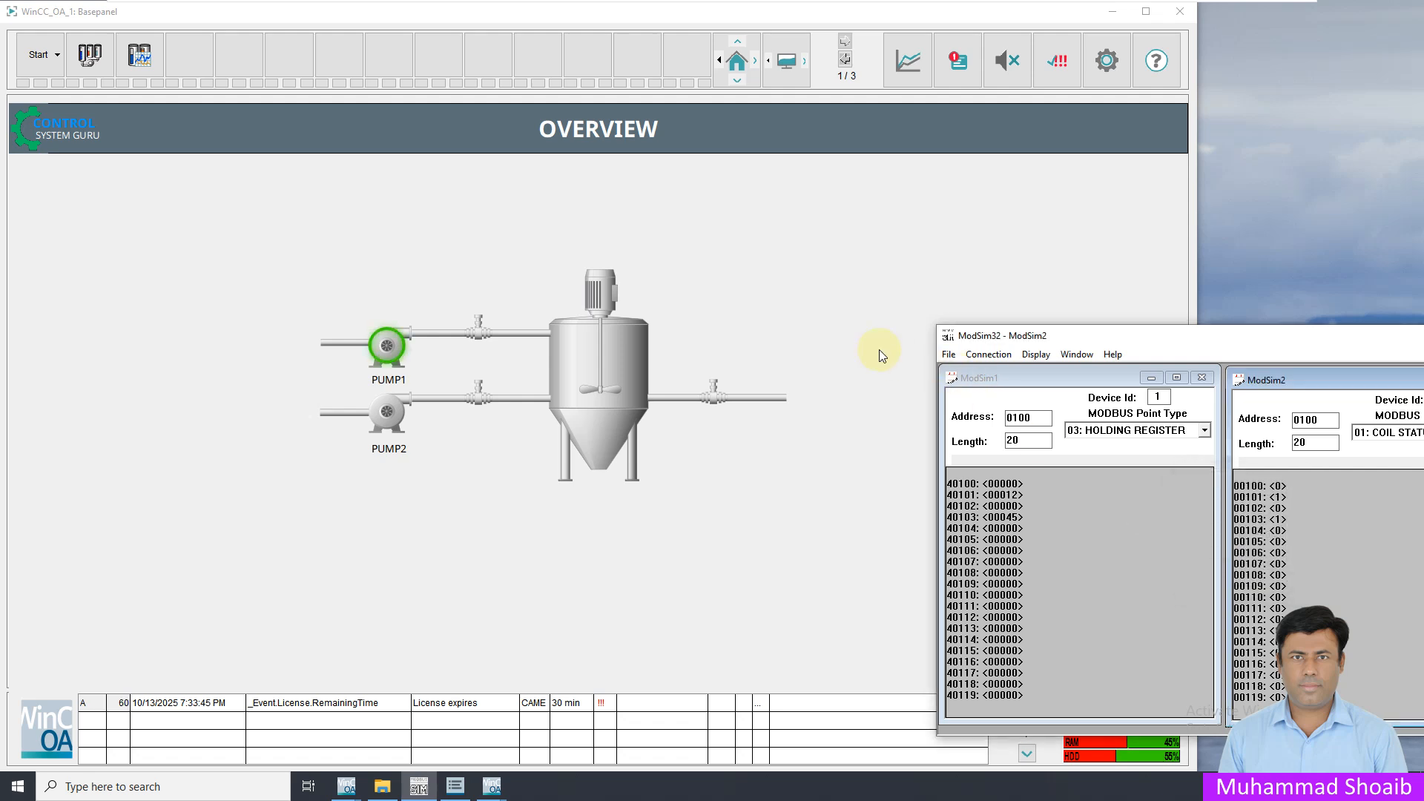
click(879, 349)
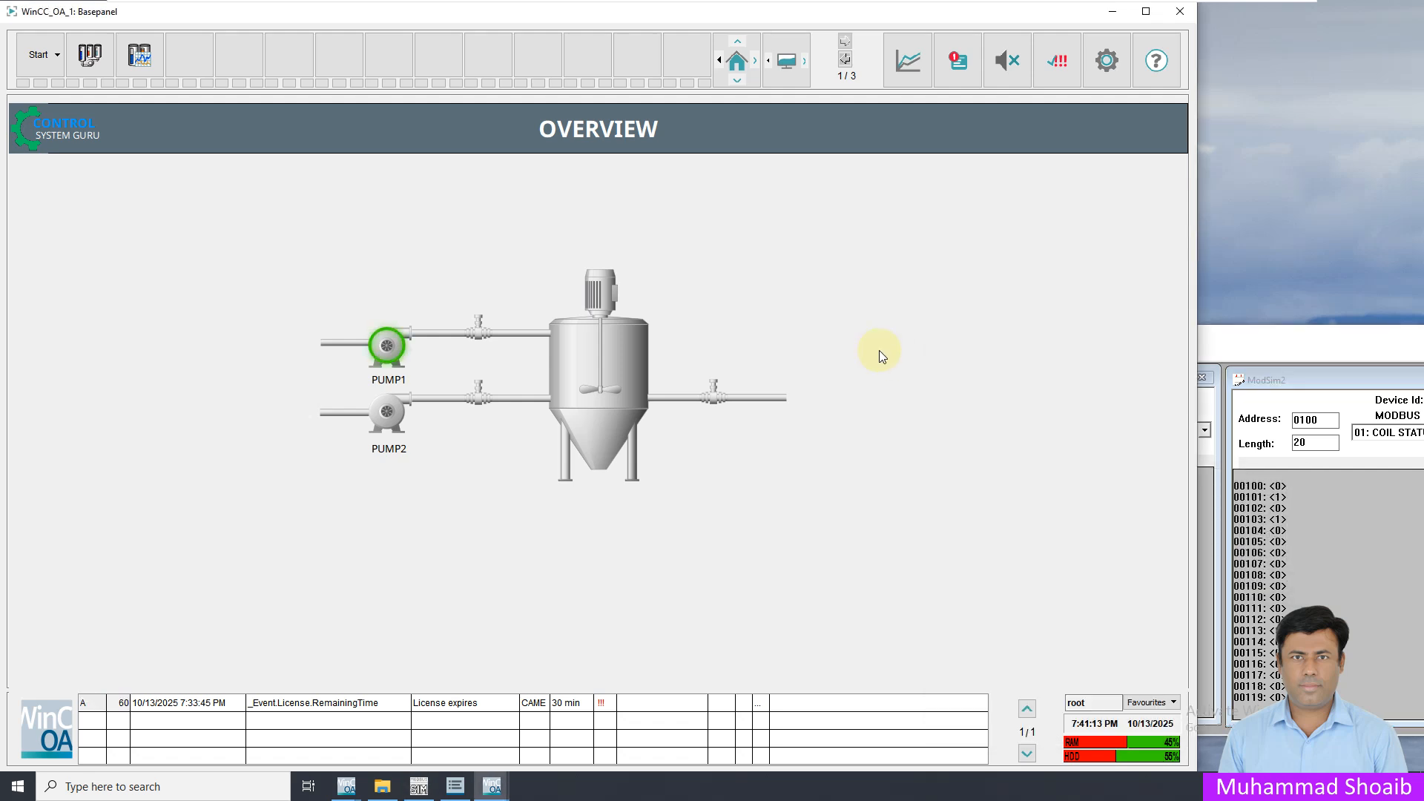